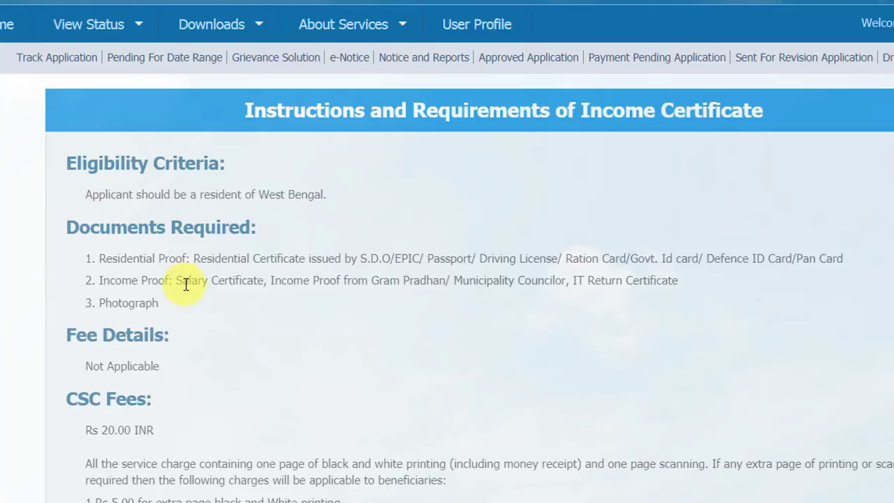
Review the Income Certificate's required documents and CSC fees, and start the application
{"action": "left_click_drag", "start_coordinate": [182, 283], "coordinate": [259, 280]}
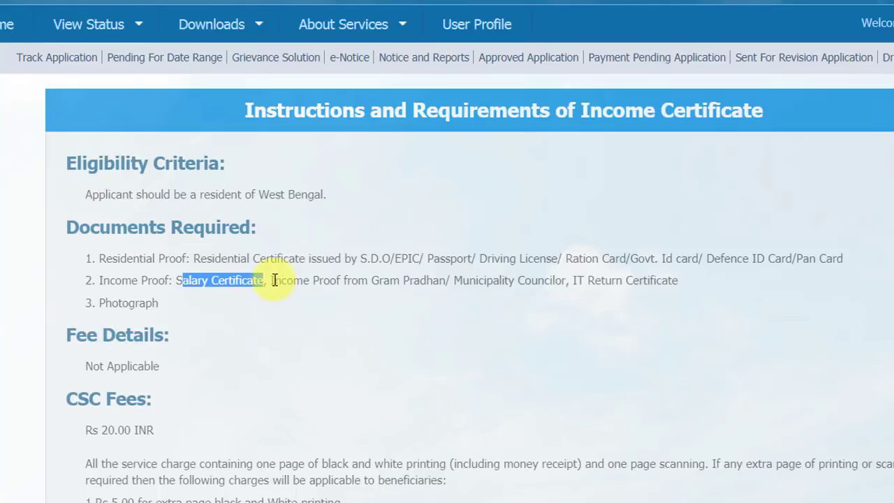
{"action": "left_click_drag", "start_coordinate": [273, 280], "coordinate": [685, 284]}
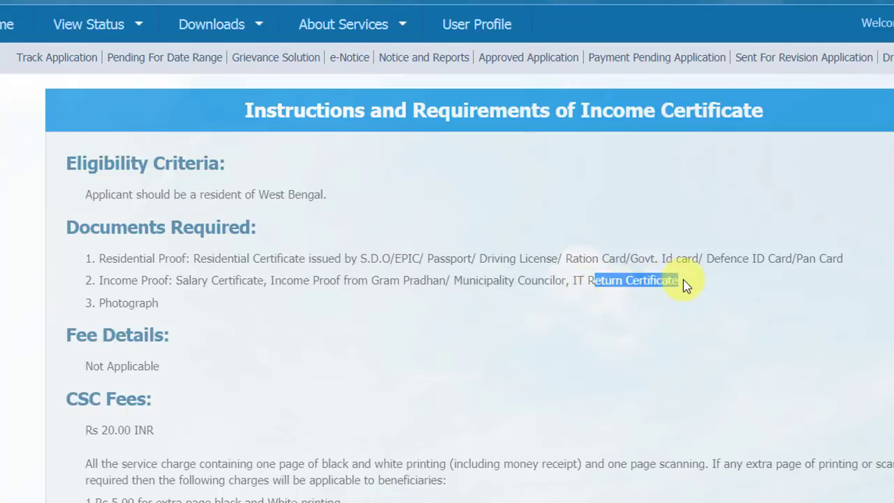
{"action": "left_click", "coordinate": [550, 282]}
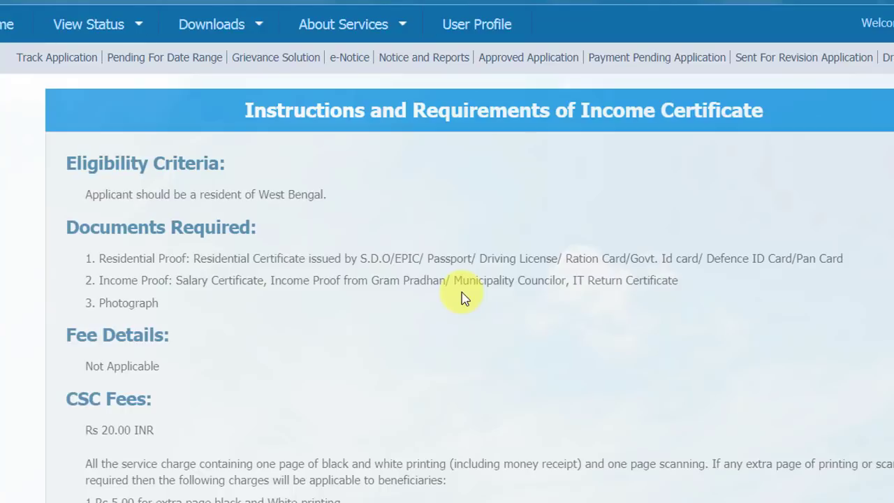
{"action": "left_click_drag", "start_coordinate": [164, 307], "coordinate": [112, 308]}
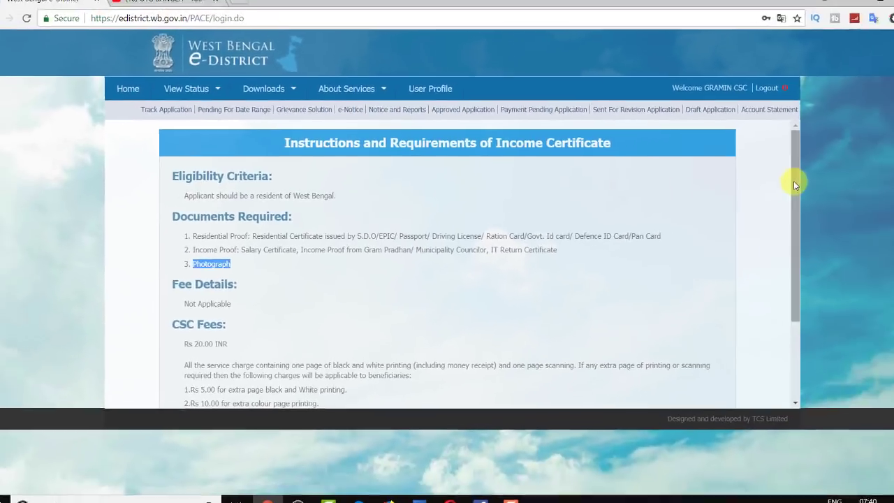
{"action": "scroll", "coordinate": [893, 354], "scroll_direction": "down", "scroll_amount": 2}
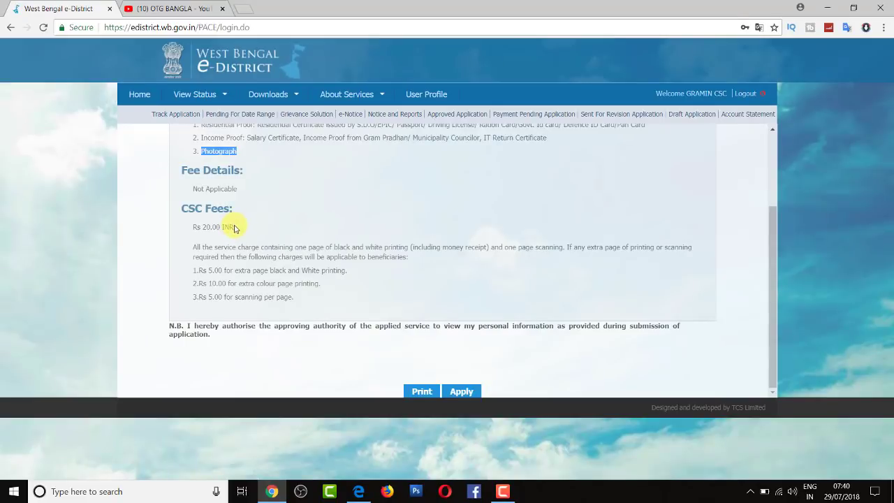
{"action": "left_click_drag", "start_coordinate": [235, 228], "coordinate": [195, 234]}
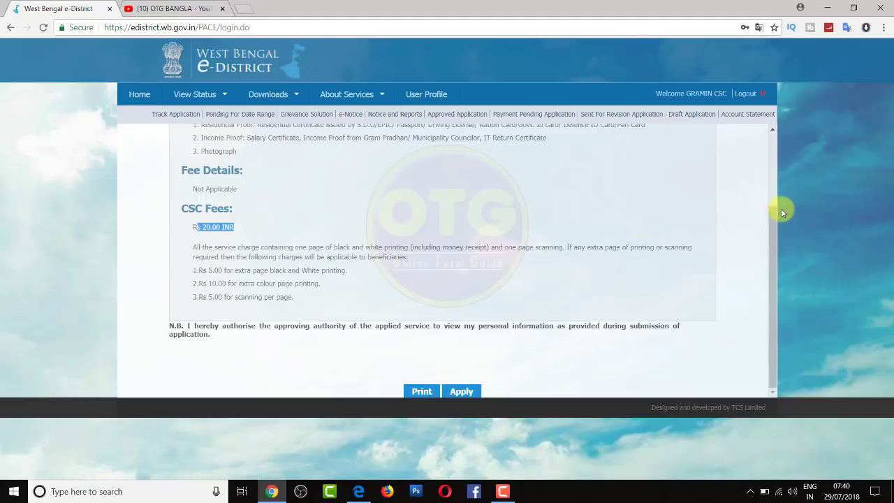
{"action": "left_click", "coordinate": [459, 392]}
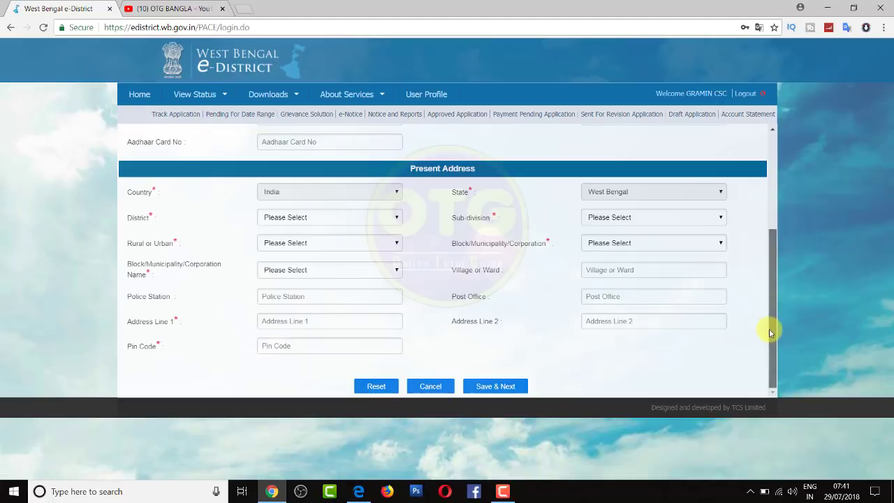
Examine the salutation choices, the name fields and the date of birth calendar in the applicant's basic information
{"action": "left_click_drag", "start_coordinate": [771, 333], "coordinate": [764, 183]}
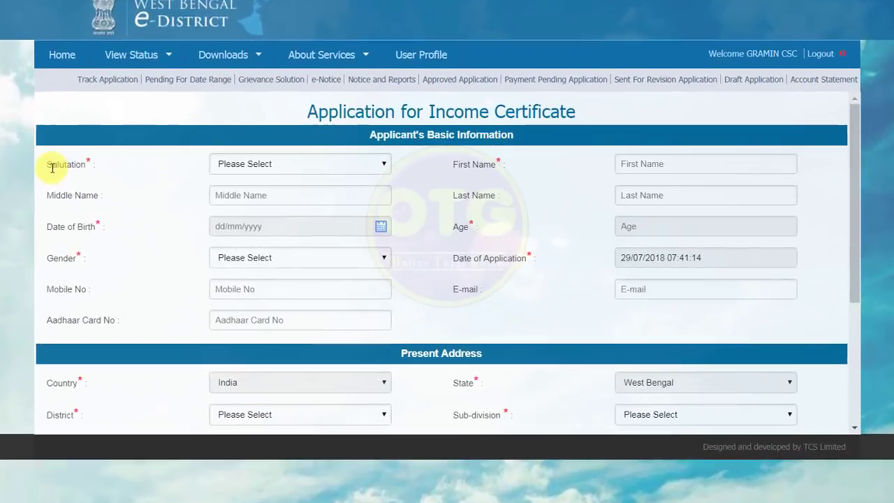
{"action": "left_click_drag", "start_coordinate": [53, 168], "coordinate": [91, 169]}
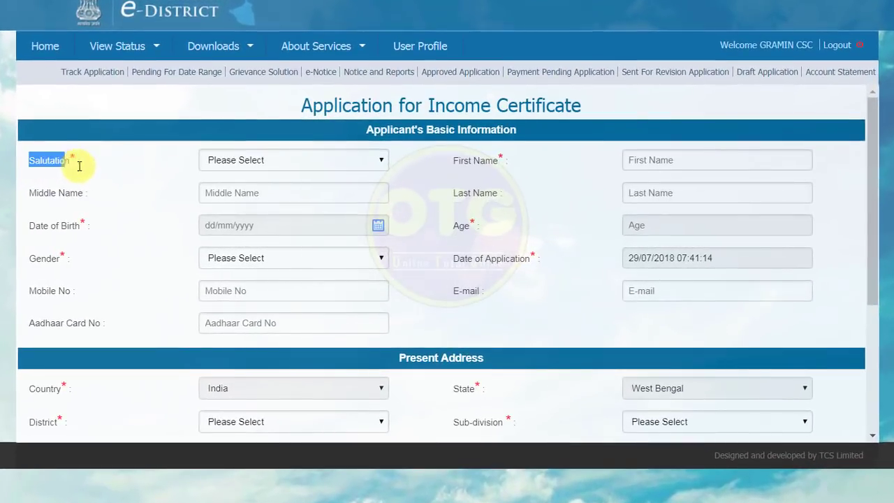
{"action": "left_click", "coordinate": [313, 168]}
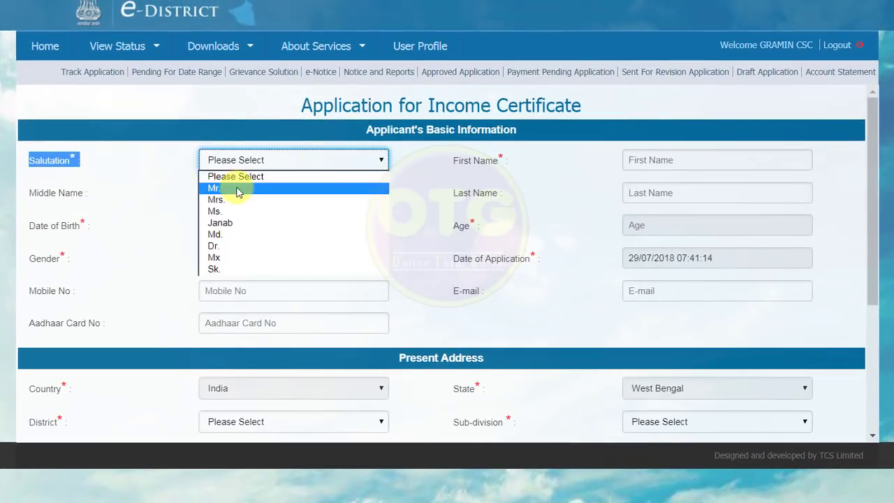
{"action": "left_click", "coordinate": [559, 218]}
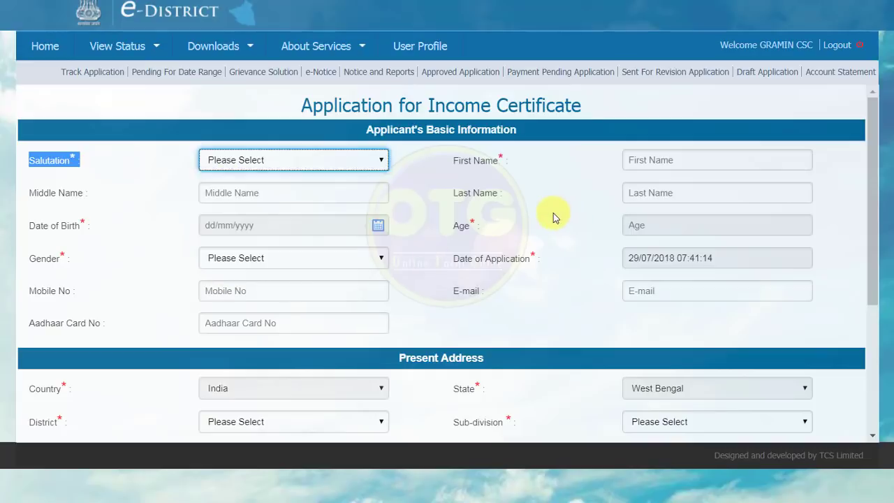
{"action": "left_click", "coordinate": [553, 213]}
{"action": "left_click", "coordinate": [651, 162]}
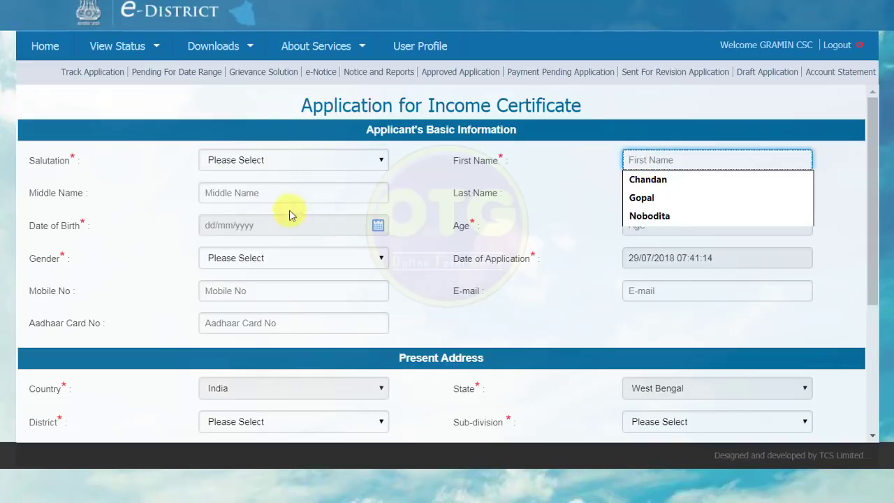
{"action": "left_click", "coordinate": [253, 194]}
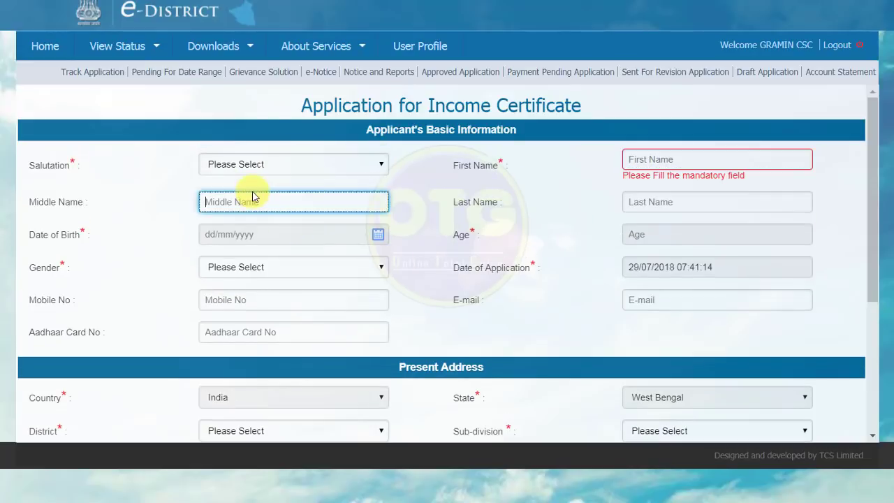
{"action": "left_click", "coordinate": [378, 235]}
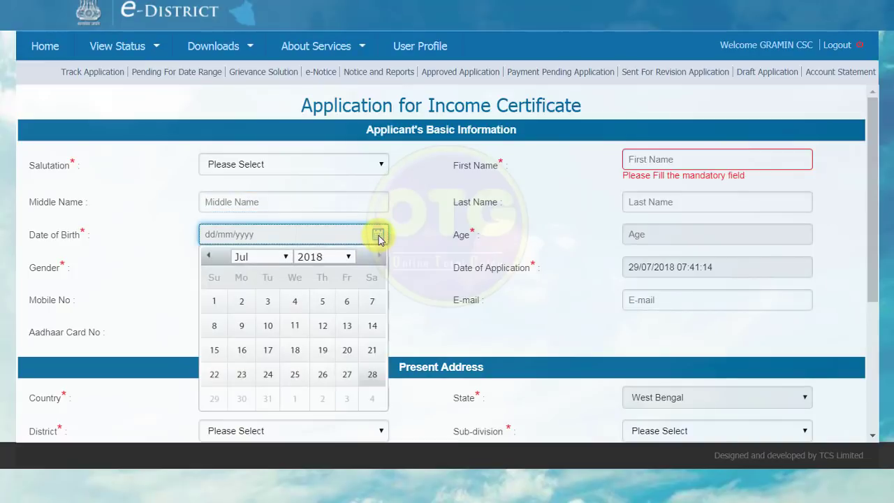
{"action": "left_click", "coordinate": [419, 233]}
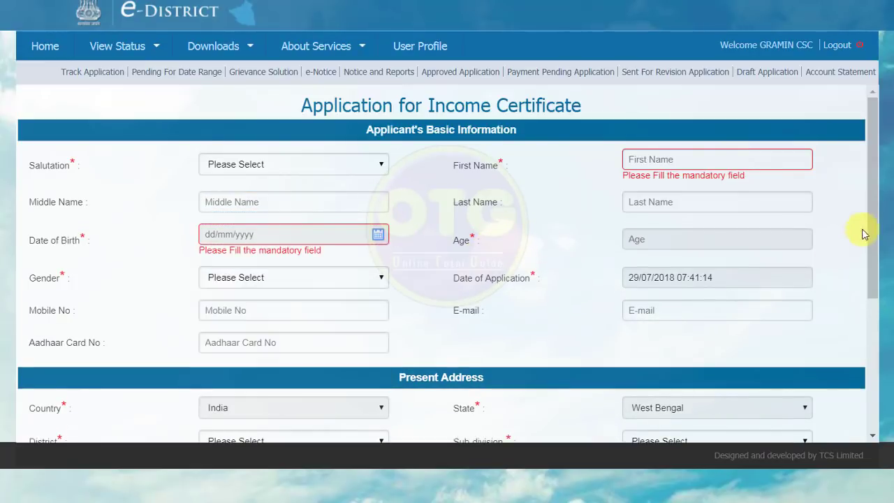
Examine the gender choices and recheck the salutation choices in the applicant's basic information
{"action": "scroll", "coordinate": [463, 263], "scroll_direction": "down", "scroll_amount": 1}
{"action": "left_click", "coordinate": [318, 182]}
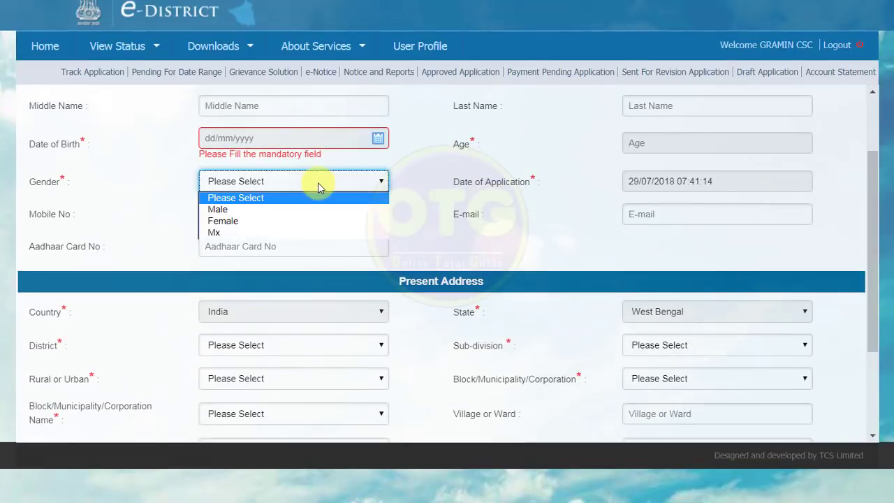
{"action": "left_click", "coordinate": [503, 203]}
{"action": "left_click_drag", "start_coordinate": [872, 279], "coordinate": [877, 208]}
{"action": "left_click", "coordinate": [259, 167]}
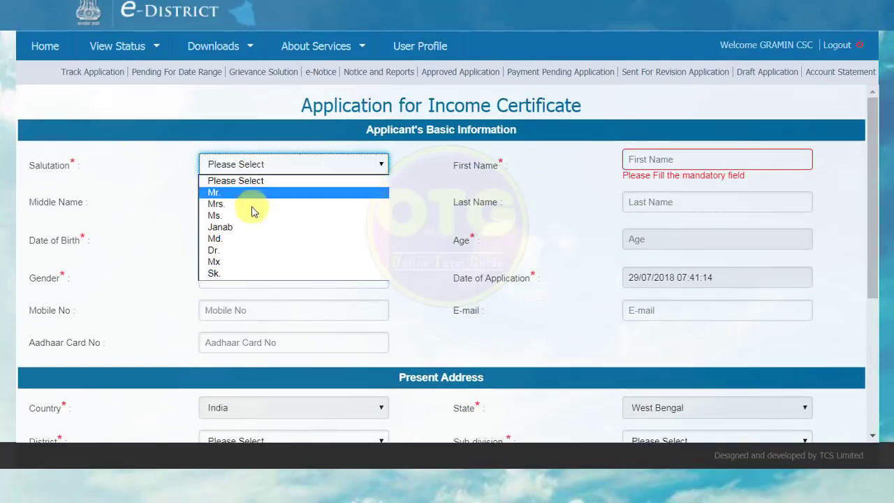
{"action": "left_click", "coordinate": [538, 312]}
{"action": "left_click", "coordinate": [259, 166]}
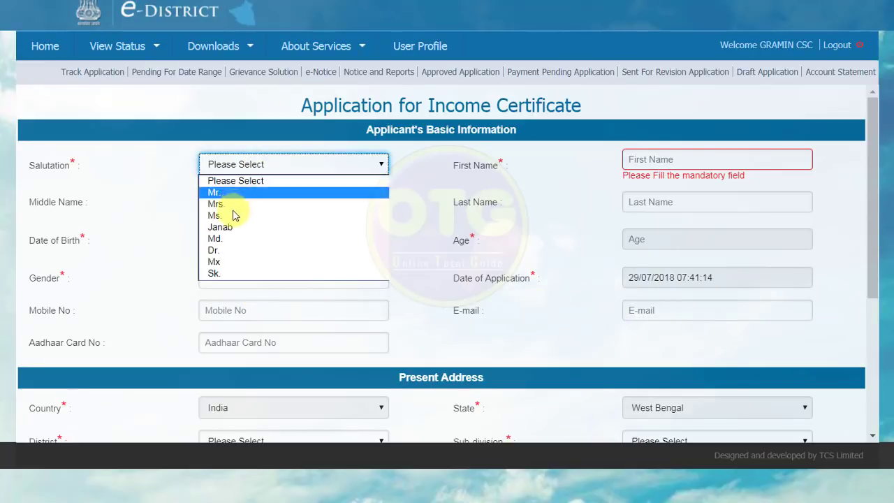
{"action": "left_click", "coordinate": [499, 310]}
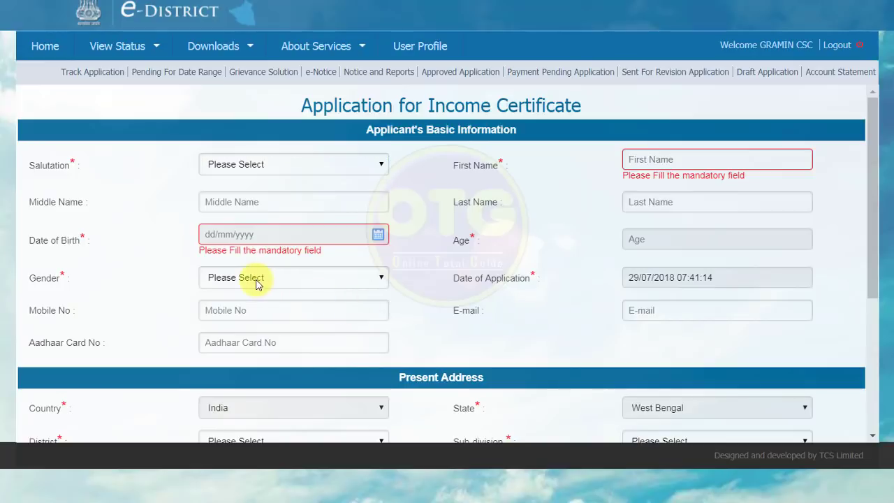
{"action": "left_click_drag", "start_coordinate": [872, 214], "coordinate": [872, 295]}
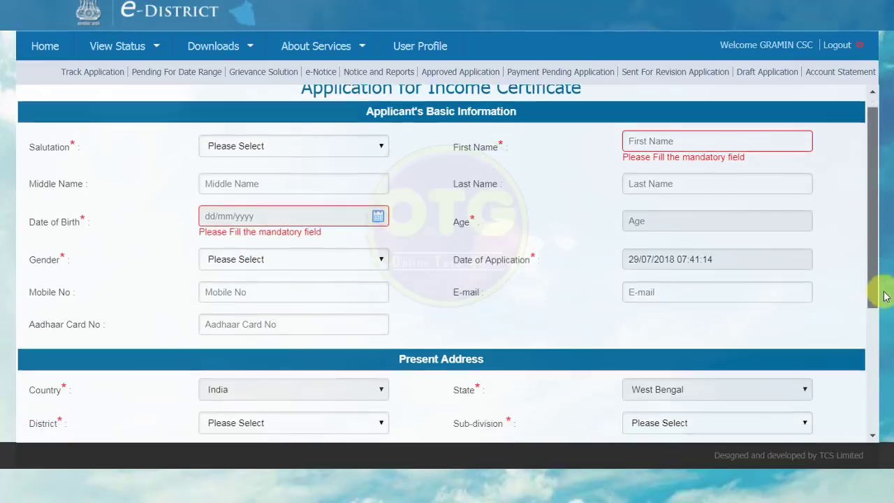
{"action": "scroll", "coordinate": [878, 279], "scroll_direction": "up", "scroll_amount": 3}
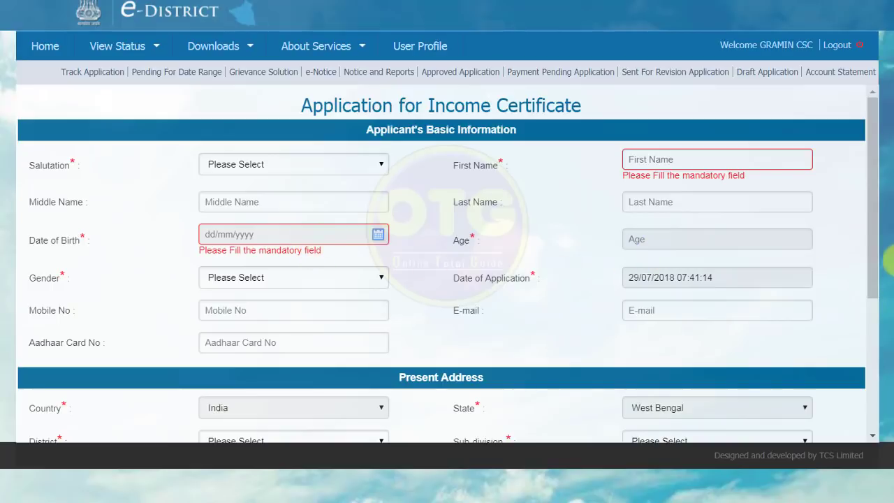
Set the present address district to Hooghly and the sub-division to Chandannagore
{"action": "left_click_drag", "start_coordinate": [871, 236], "coordinate": [685, 274]}
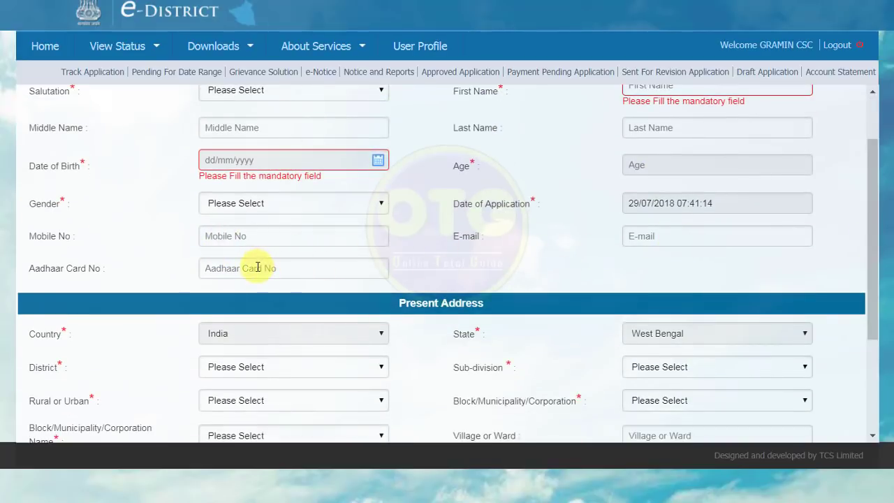
{"action": "scroll", "coordinate": [878, 220], "scroll_direction": "down", "scroll_amount": 3}
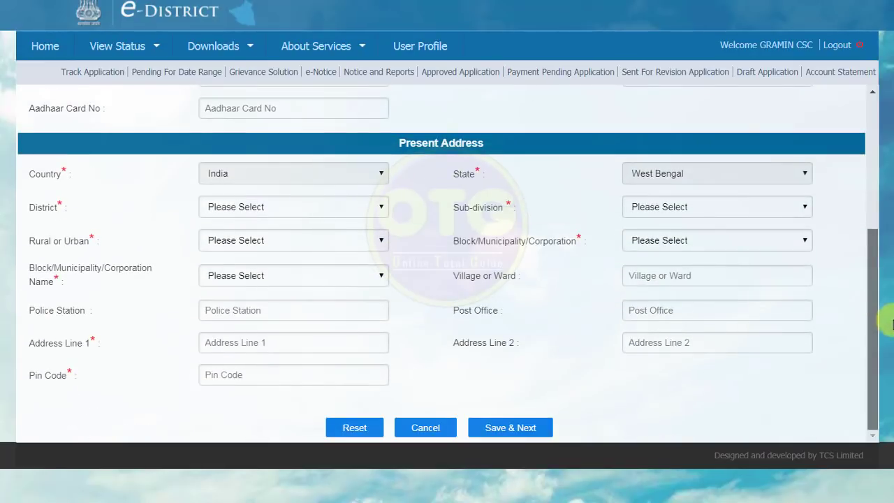
{"action": "left_click", "coordinate": [375, 207]}
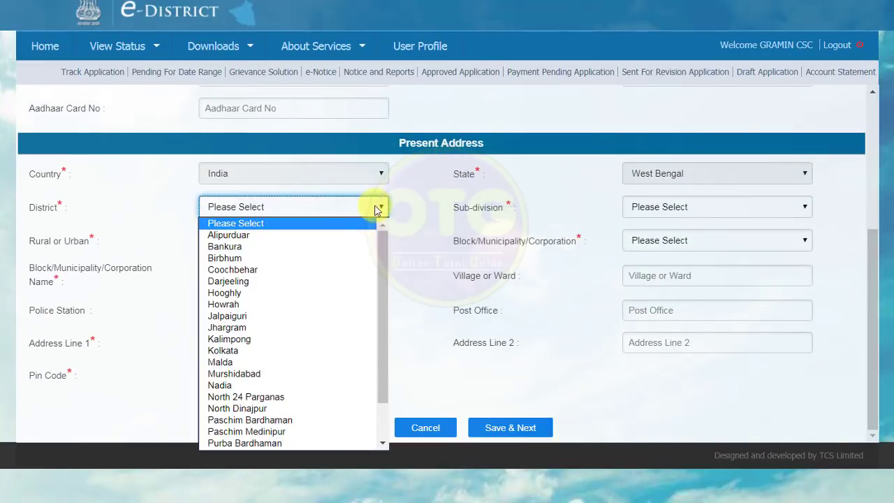
{"action": "left_click", "coordinate": [235, 293]}
{"action": "left_click", "coordinate": [696, 216]}
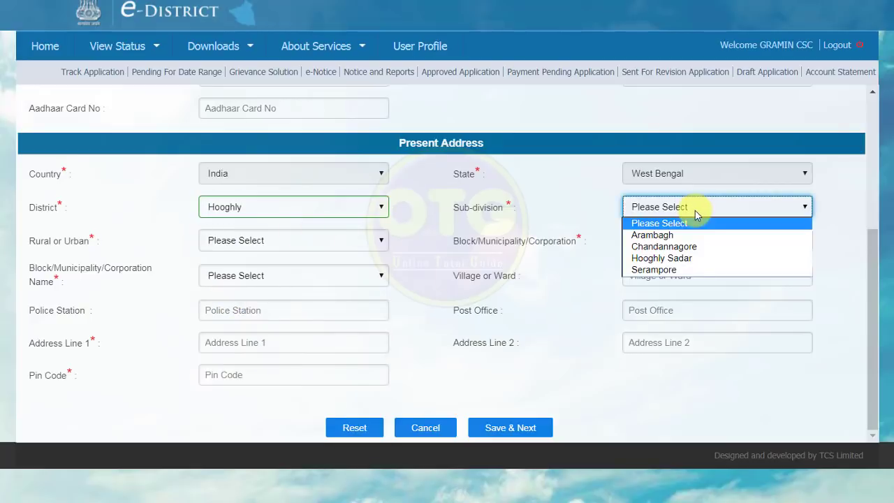
{"action": "left_click", "coordinate": [661, 244]}
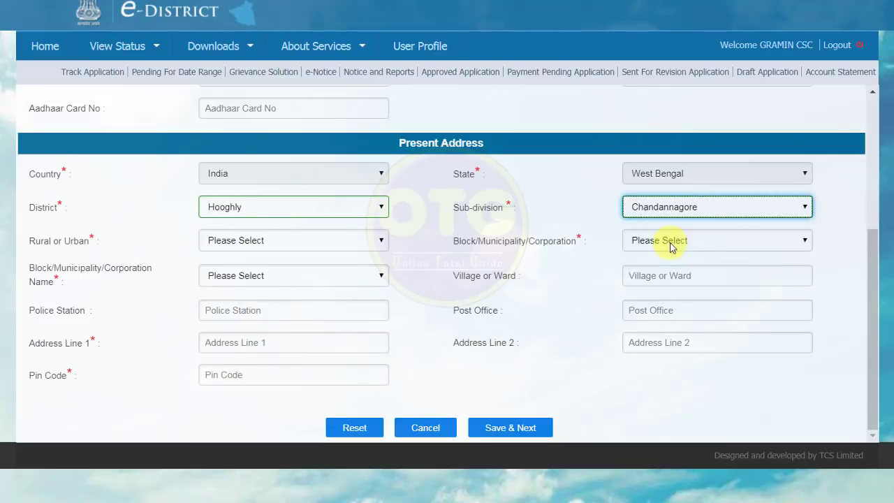
Set the present address area to Rural and its Block/Municipality/Corporation type to Block
{"action": "left_click", "coordinate": [367, 240]}
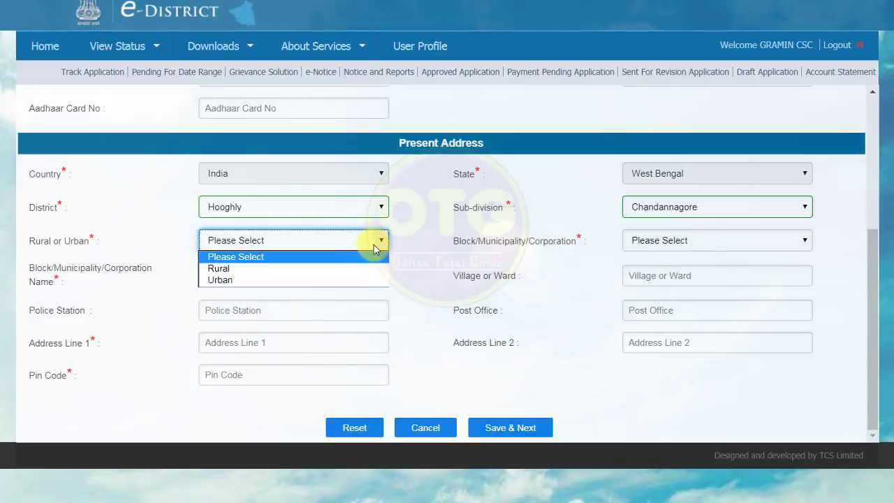
{"action": "left_click", "coordinate": [235, 269]}
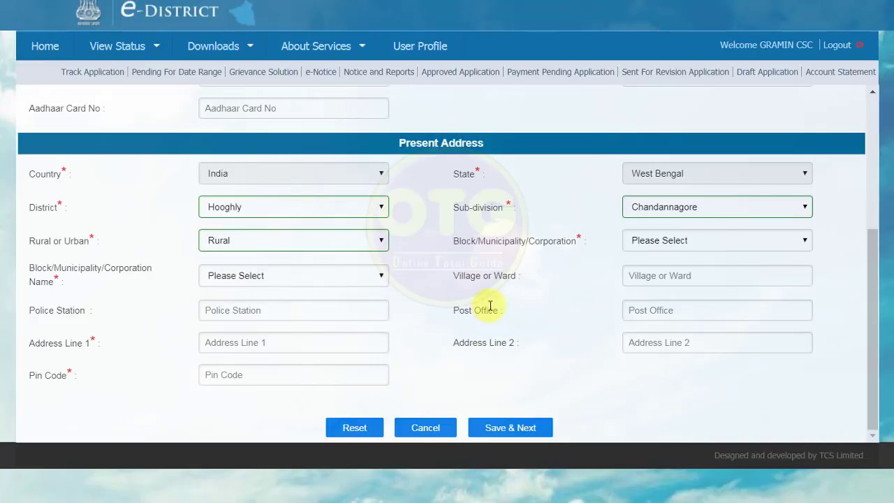
{"action": "left_click", "coordinate": [673, 240]}
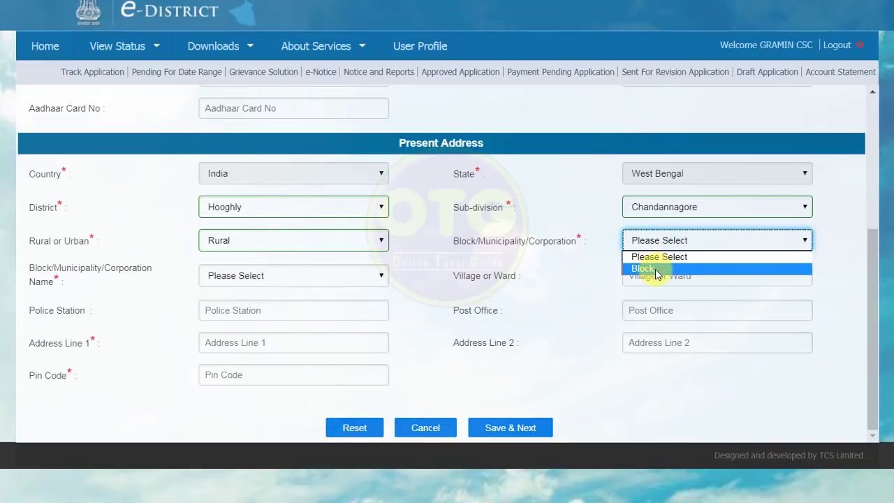
{"action": "left_click", "coordinate": [657, 269]}
Switch the present address area to Urban, with Corporation as the type and Chandannagore as the corporation name
{"action": "left_click", "coordinate": [285, 239]}
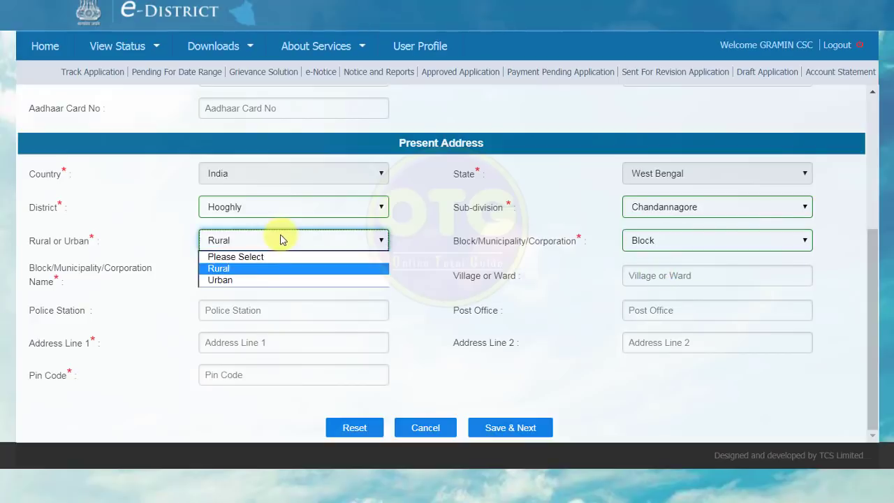
{"action": "left_click", "coordinate": [253, 280]}
{"action": "left_click", "coordinate": [650, 245]}
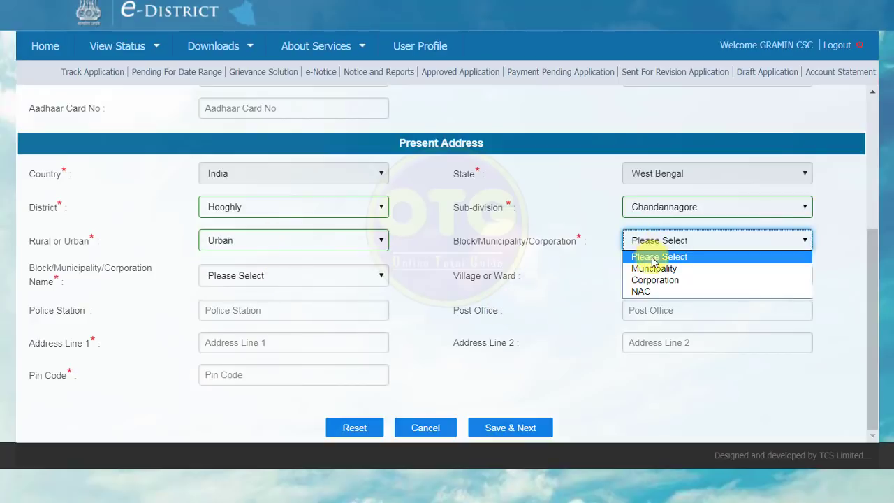
{"action": "left_click", "coordinate": [654, 278]}
{"action": "left_click", "coordinate": [685, 252]}
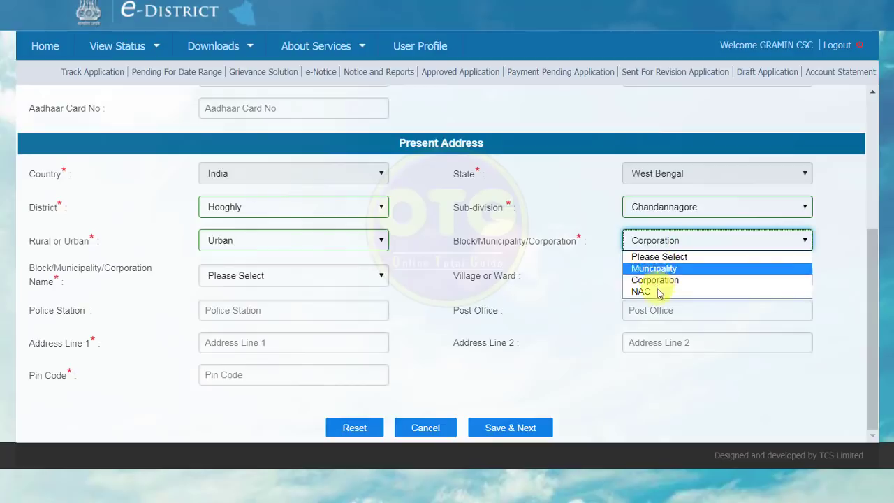
{"action": "left_click", "coordinate": [450, 271]}
{"action": "left_click", "coordinate": [344, 282]}
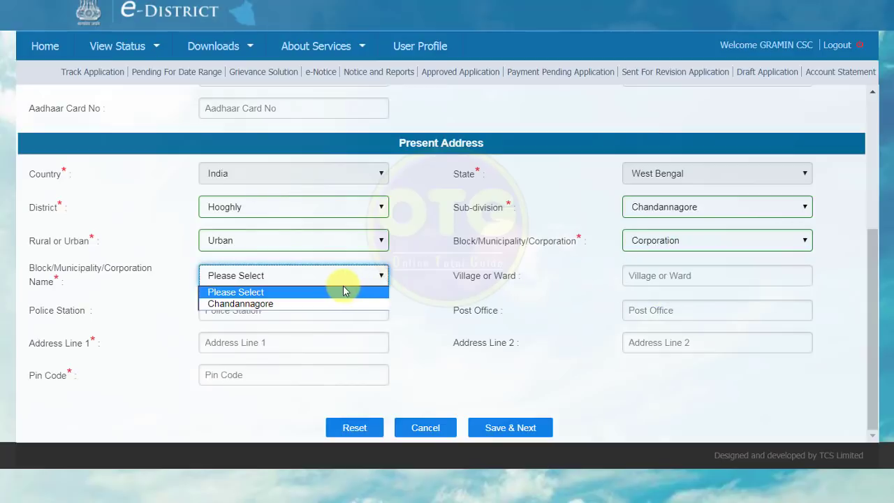
{"action": "left_click", "coordinate": [240, 305]}
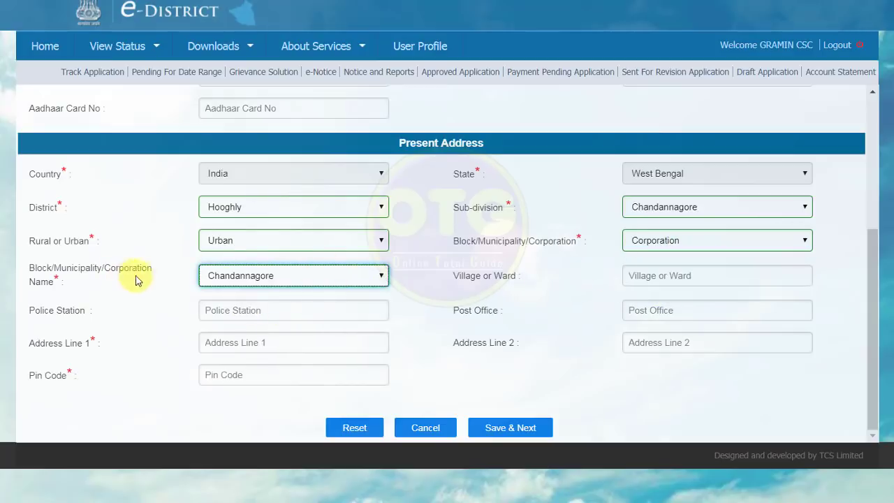
{"action": "left_click", "coordinate": [487, 301]}
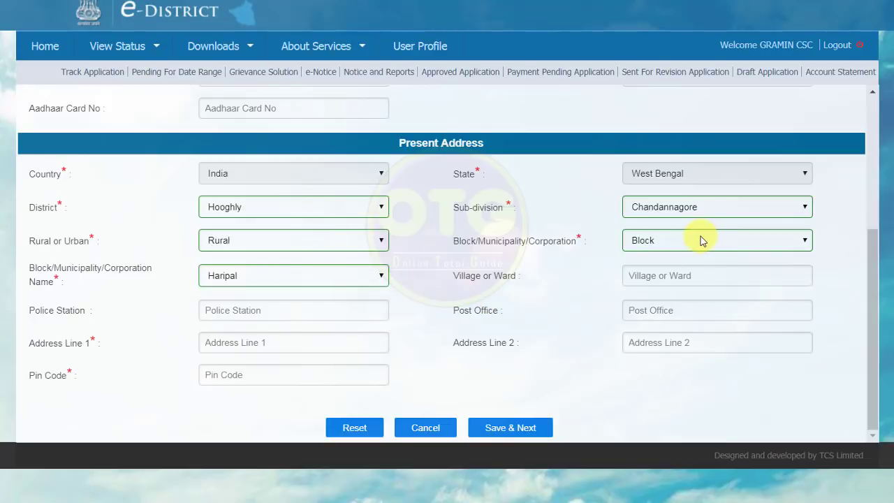
Review the present address's block type and block name choices, and check its village and police station fields
{"action": "left_click", "coordinate": [702, 239]}
{"action": "left_click", "coordinate": [699, 268]}
{"action": "left_click", "coordinate": [335, 276]}
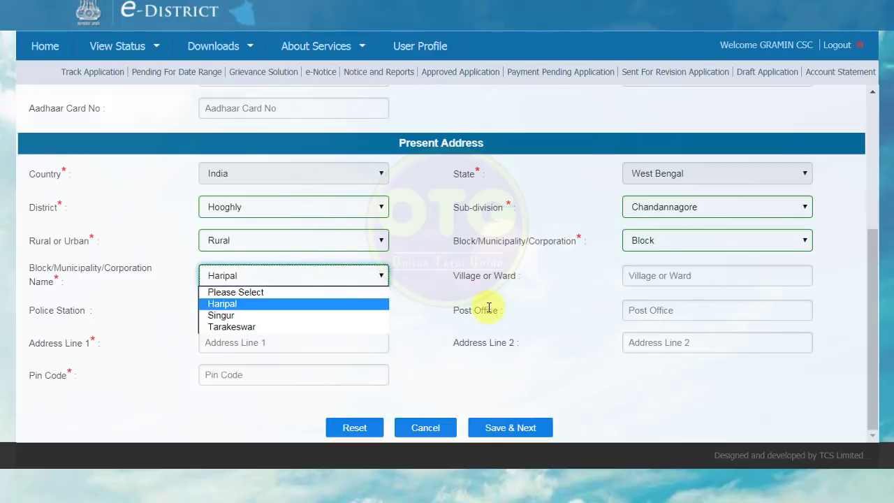
{"action": "left_click", "coordinate": [540, 300]}
{"action": "left_click", "coordinate": [656, 275]}
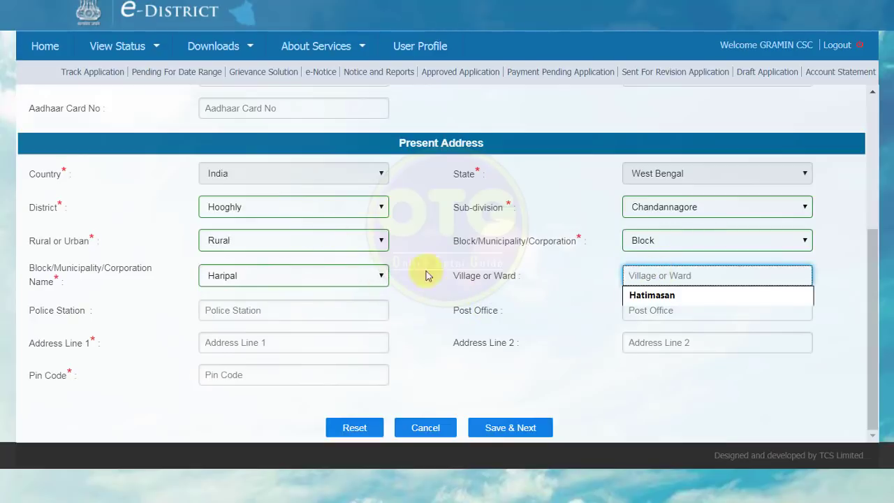
{"action": "left_click", "coordinate": [325, 307]}
{"action": "left_click", "coordinate": [515, 304]}
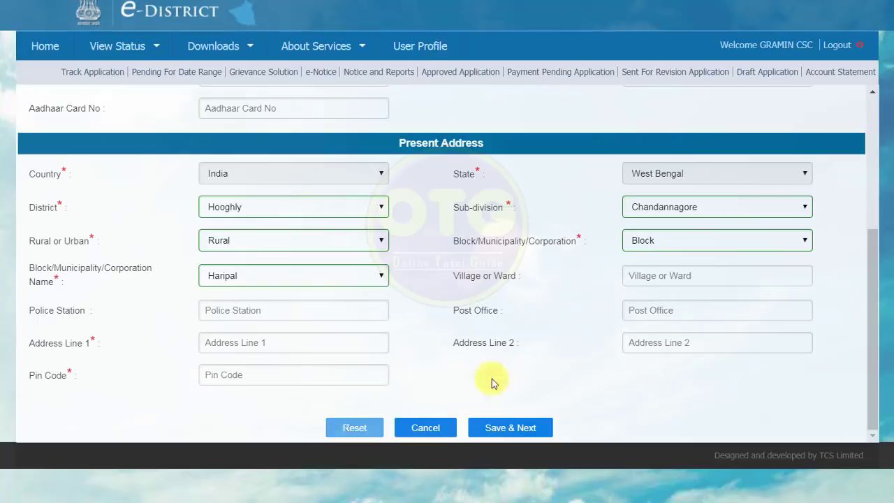
Save the applicant's basic information and present address, and continue to the parent or husband details
{"action": "left_click_drag", "start_coordinate": [877, 357], "coordinate": [886, 377]}
{"action": "scroll", "coordinate": [738, 329], "scroll_direction": "down", "scroll_amount": 2}
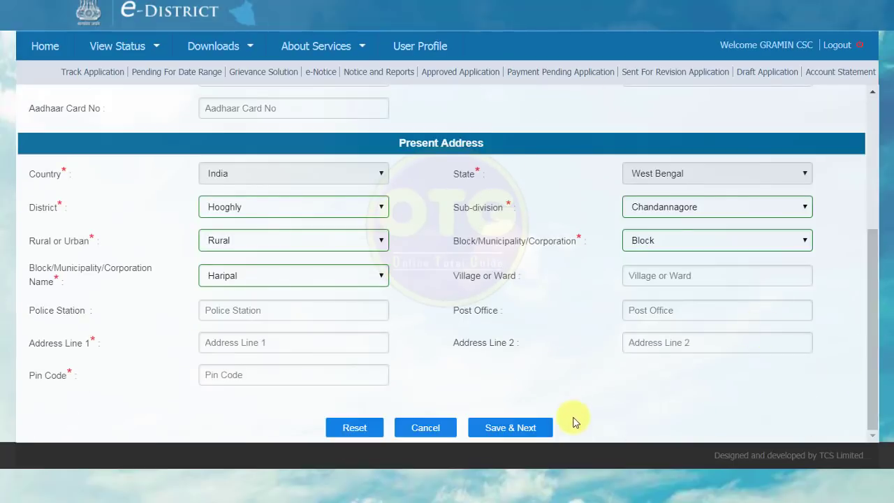
{"action": "left_click", "coordinate": [533, 429]}
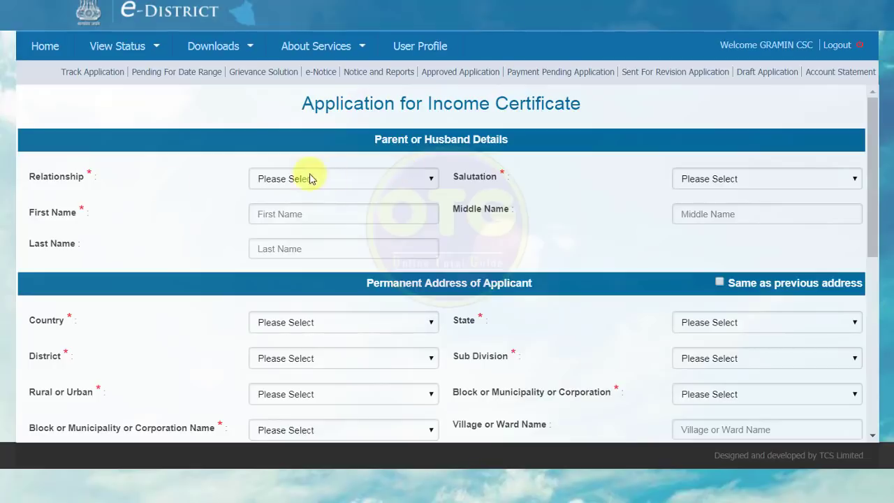
Review the relationship choices and set the salutation in the parent or husband details to Mr
{"action": "left_click", "coordinate": [280, 187]}
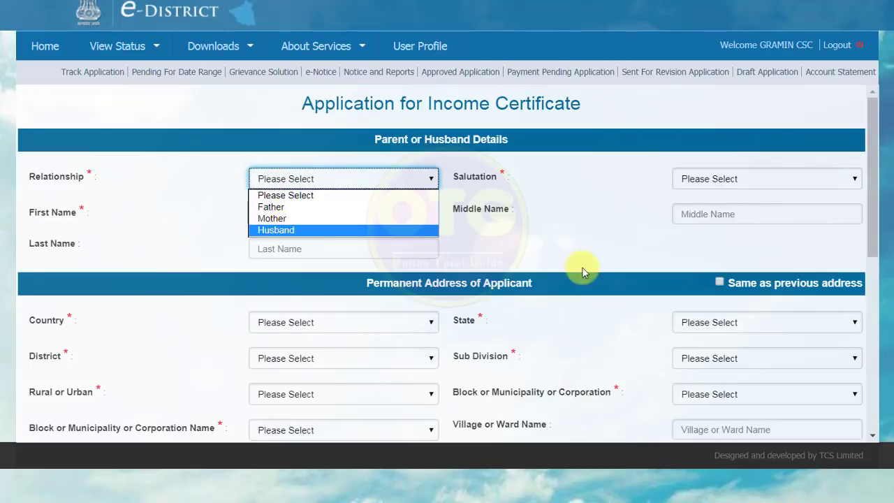
{"action": "left_click", "coordinate": [420, 215]}
{"action": "left_click", "coordinate": [712, 179]}
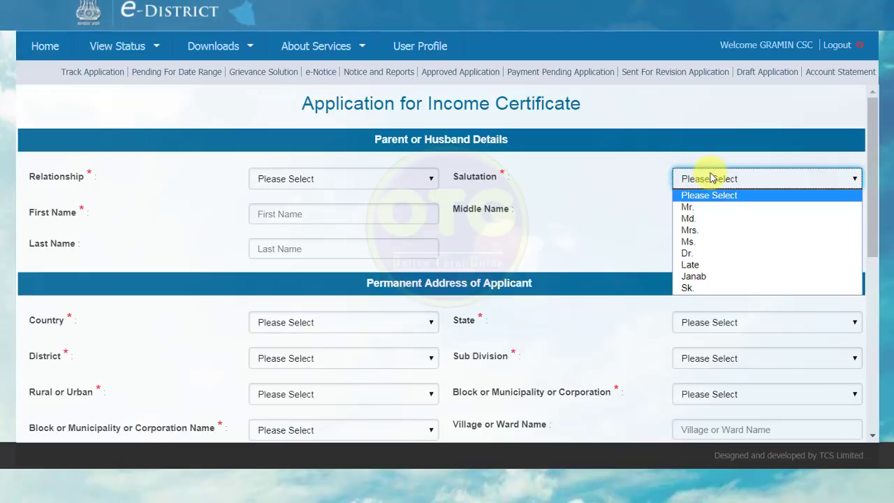
{"action": "left_click", "coordinate": [689, 207]}
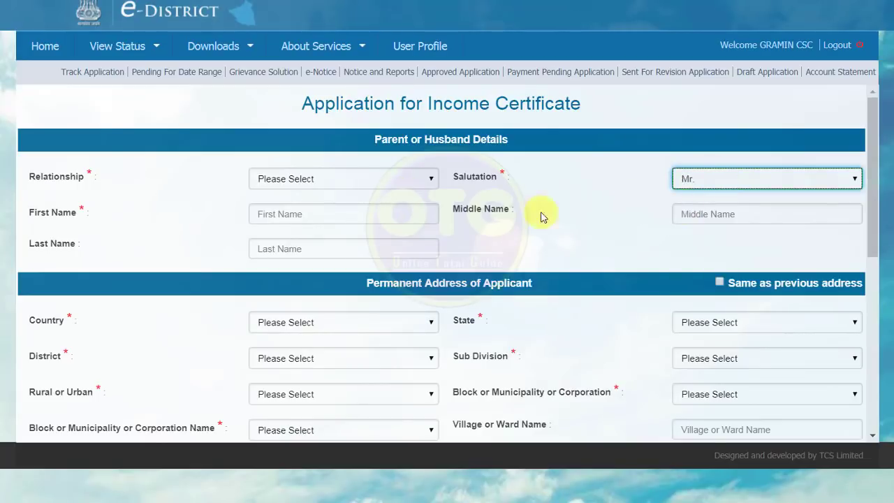
{"action": "left_click", "coordinate": [367, 219]}
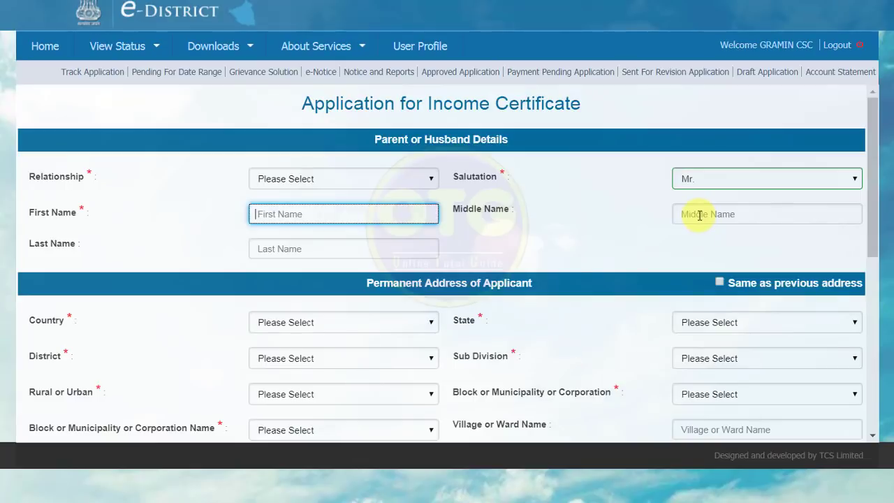
{"action": "left_click", "coordinate": [292, 248]}
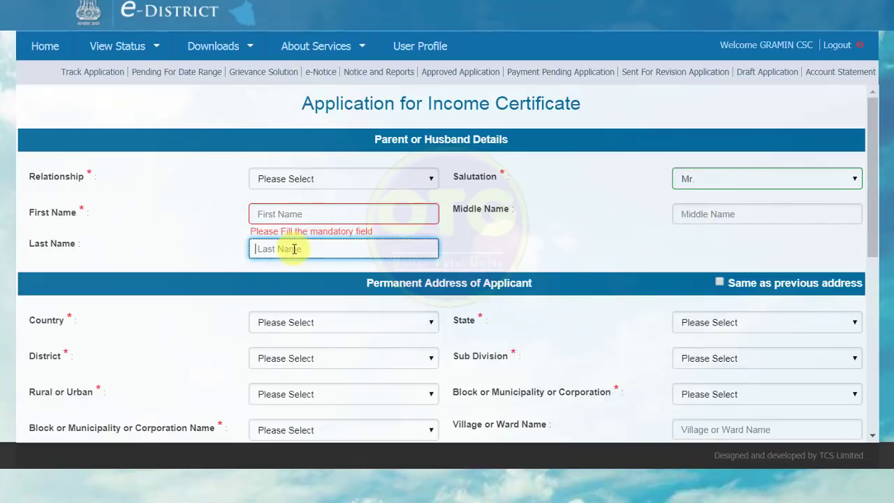
{"action": "left_click", "coordinate": [565, 226]}
Fill in the applicant's permanent address by marking it as the same as the previous address
{"action": "scroll", "coordinate": [866, 241], "scroll_direction": "down", "scroll_amount": 2}
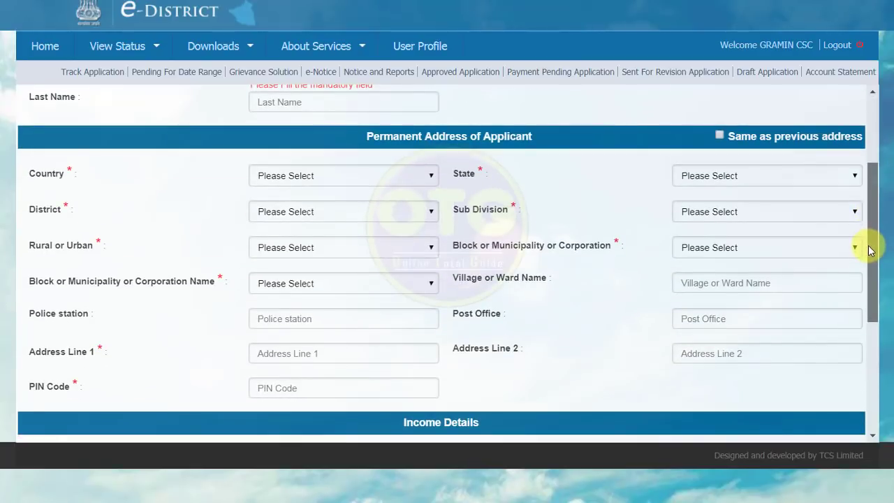
{"action": "left_click", "coordinate": [720, 136]}
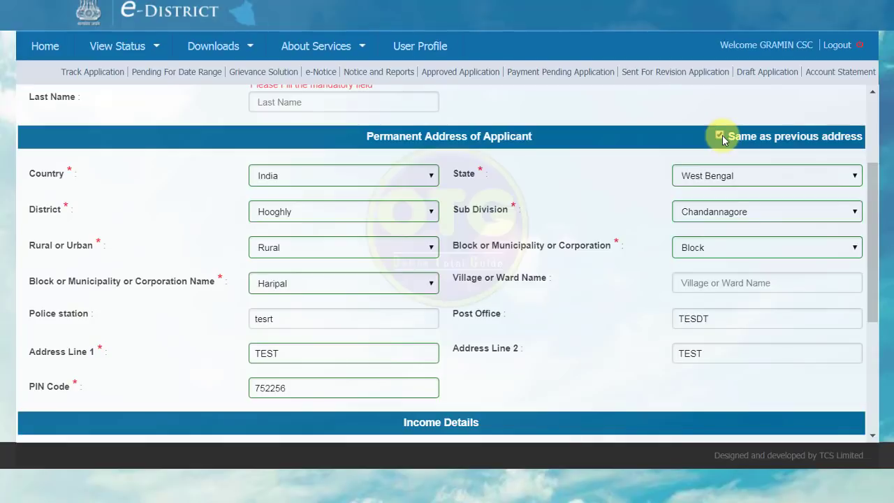
{"action": "left_click", "coordinate": [720, 136]}
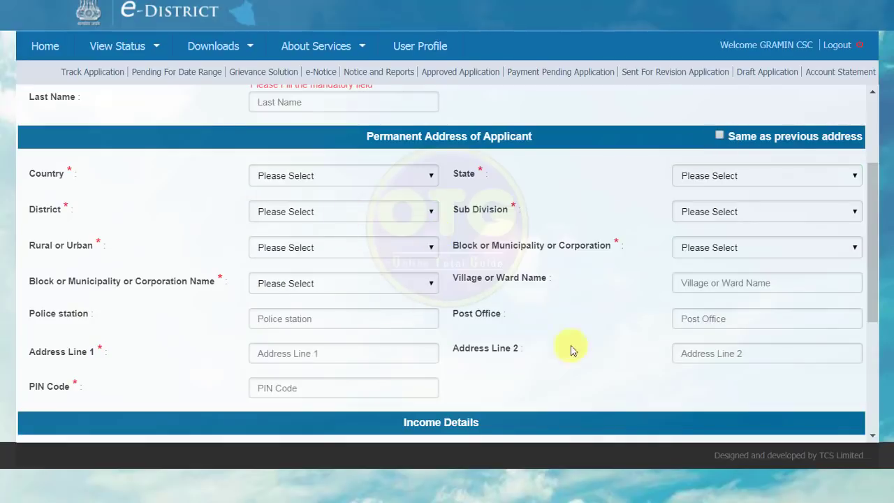
{"action": "scroll", "coordinate": [874, 207], "scroll_direction": "down", "scroll_amount": 1}
{"action": "scroll", "coordinate": [881, 175], "scroll_direction": "up", "scroll_amount": 2}
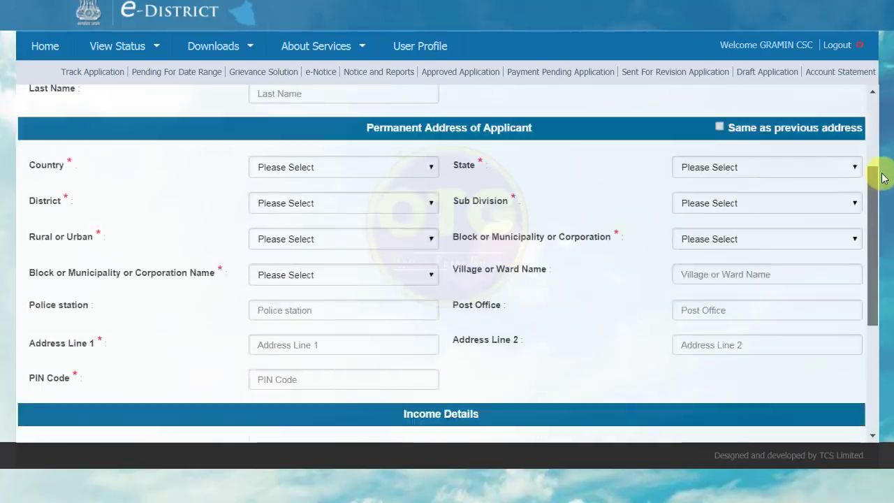
{"action": "left_click", "coordinate": [721, 208]}
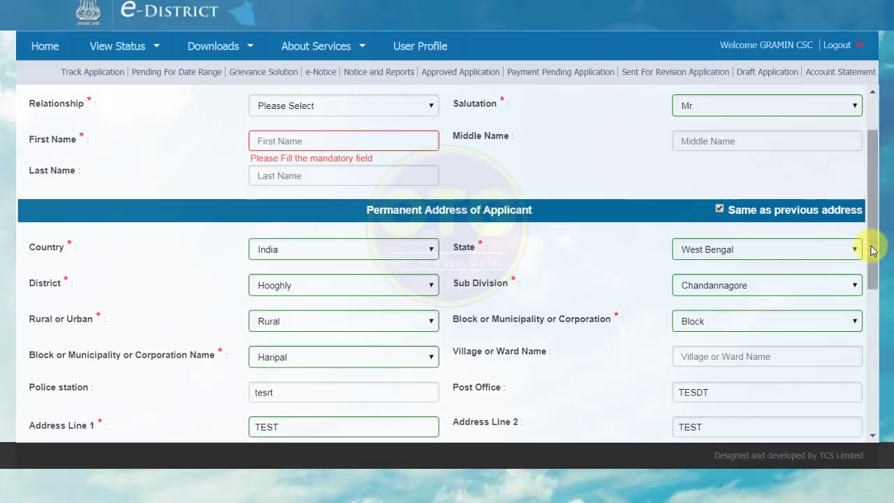
Enter Test as both the first name and the last name in the parent or husband details
{"action": "scroll", "coordinate": [879, 202], "scroll_direction": "up", "scroll_amount": 1}
{"action": "left_click", "coordinate": [324, 209]}
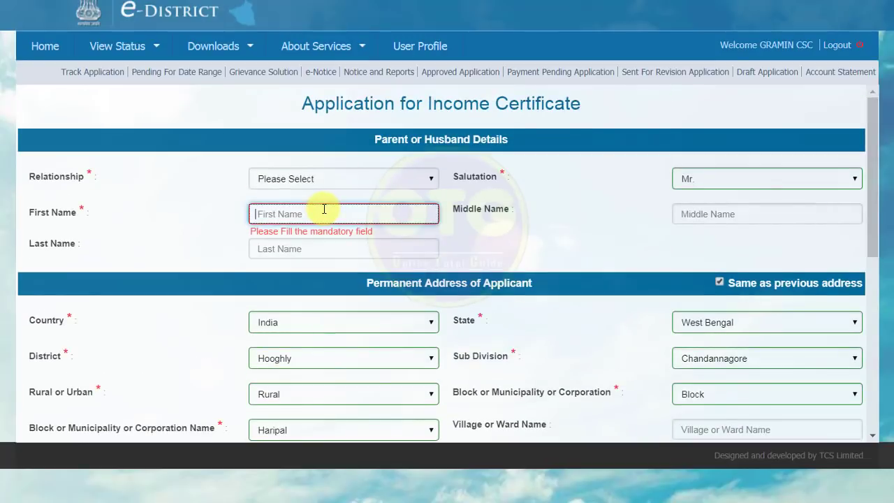
{"action": "type", "text": "T"}
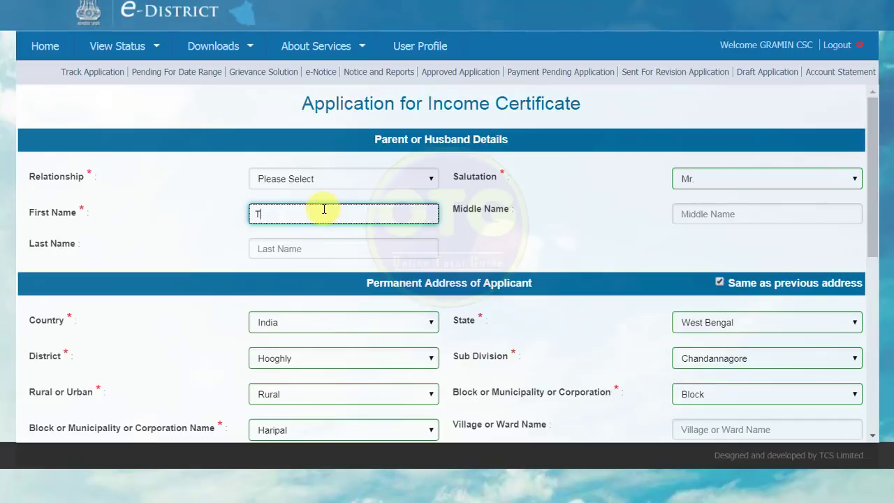
{"action": "key", "text": "Tab"}
{"action": "key", "text": "Tab"}
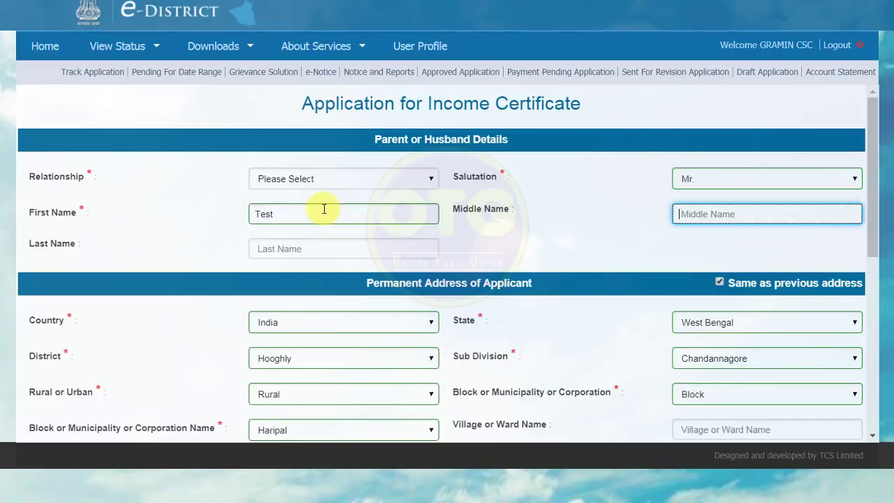
{"action": "left_click", "coordinate": [328, 248]}
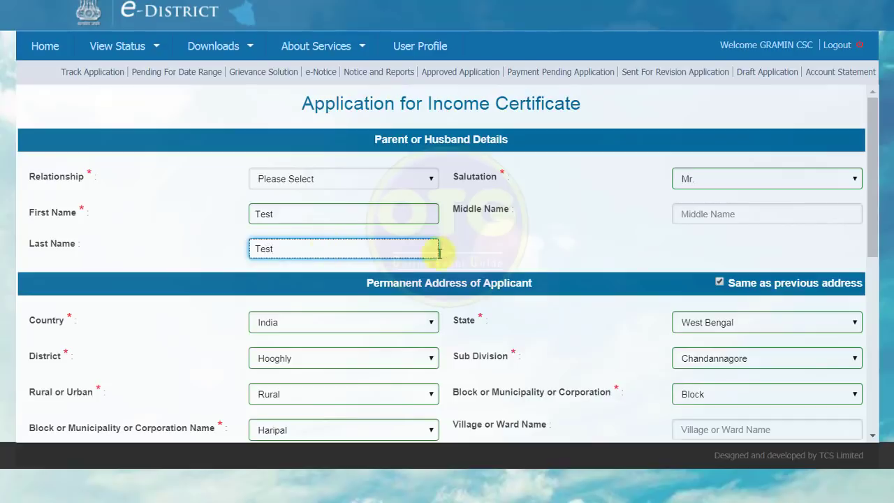
Set the applicant's annual income to 120000 INR and the income year to 2017-2018
{"action": "left_click_drag", "start_coordinate": [874, 212], "coordinate": [872, 355]}
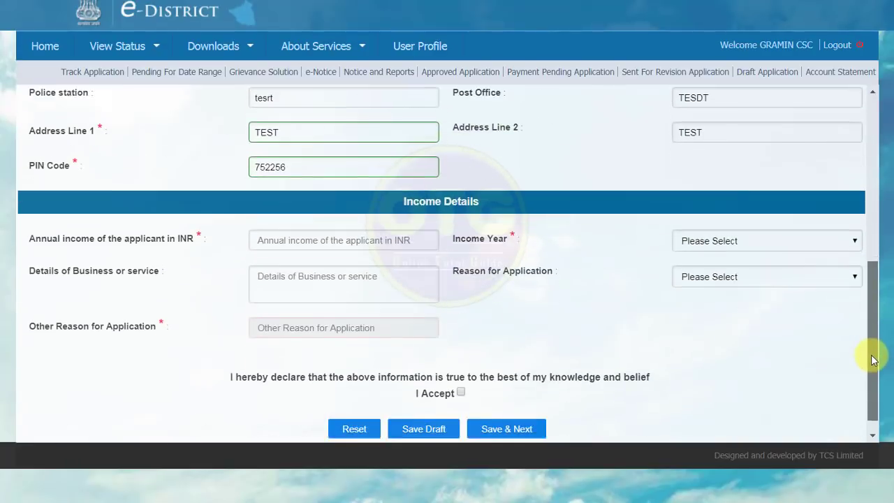
{"action": "left_click", "coordinate": [282, 238]}
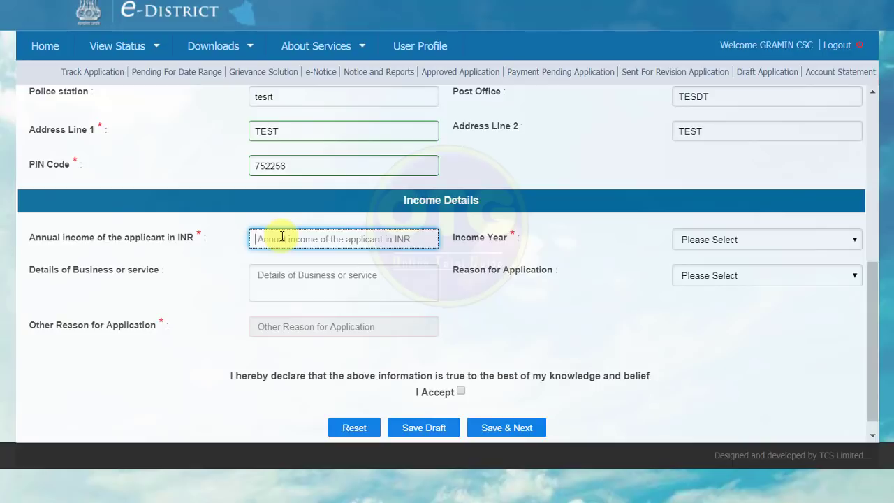
{"action": "type", "text": "8"}
{"action": "key", "text": "BackSpace"}
{"action": "type", "text": "120000"}
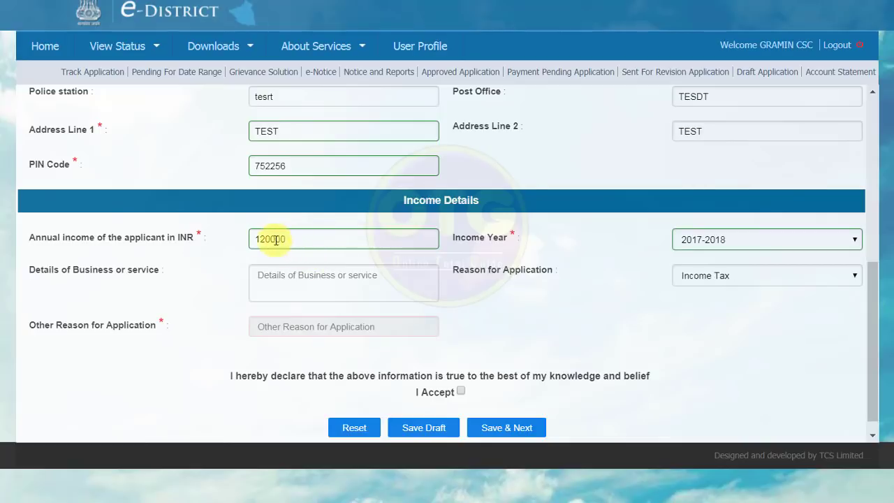
{"action": "left_click", "coordinate": [754, 248]}
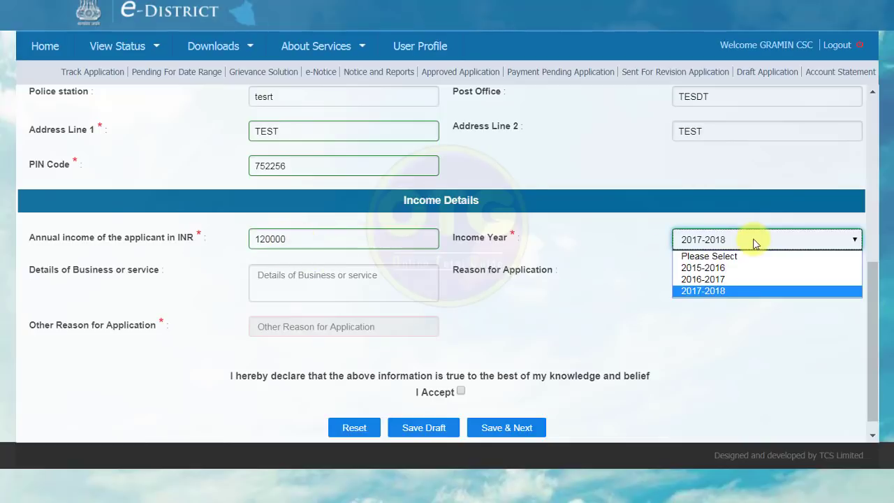
{"action": "left_click", "coordinate": [712, 292]}
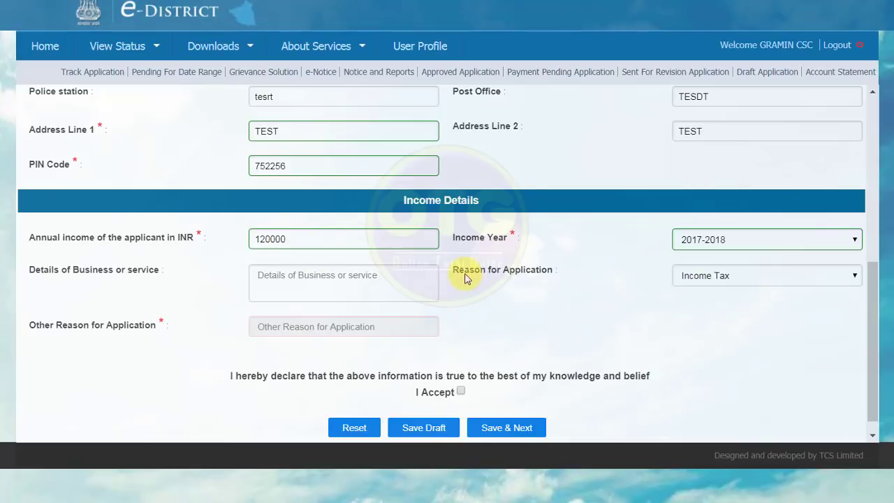
Set the reason for application to Other and enter "OBC CERT." as the other reason
{"action": "left_click_drag", "start_coordinate": [464, 271], "coordinate": [557, 266]}
{"action": "left_click", "coordinate": [732, 281]}
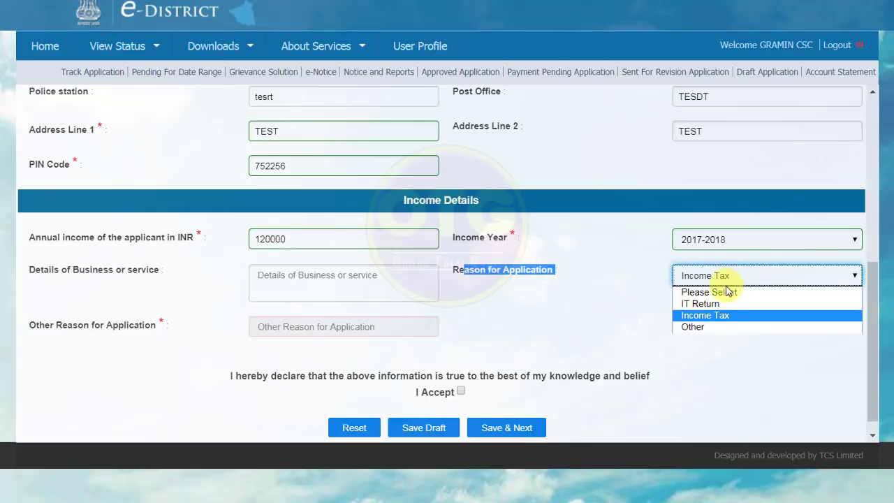
{"action": "left_click", "coordinate": [714, 337]}
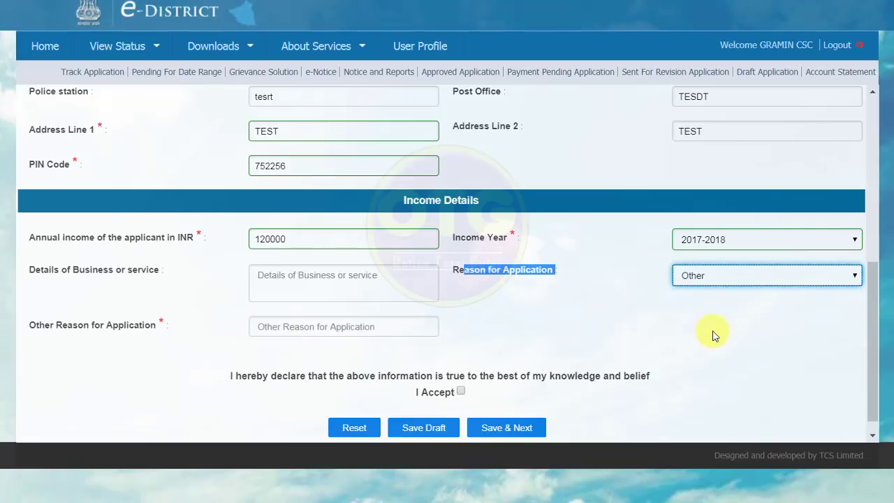
{"action": "left_click", "coordinate": [273, 327]}
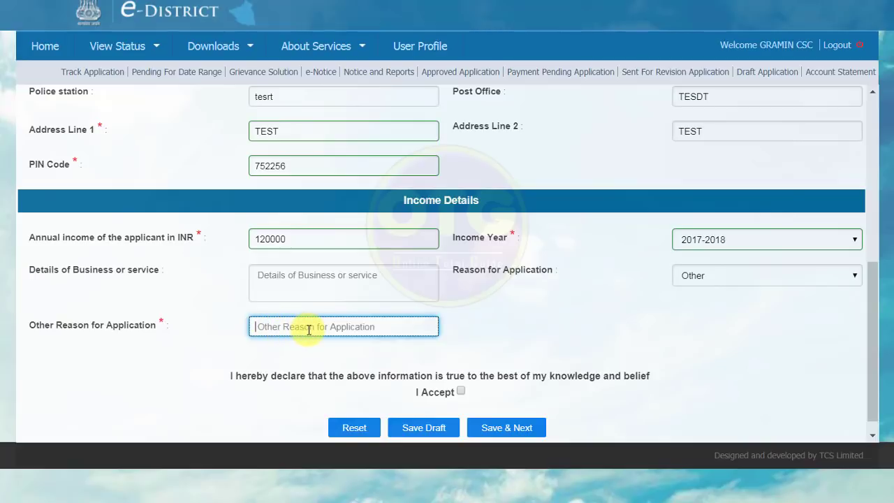
{"action": "left_click", "coordinate": [681, 331]}
{"action": "left_click", "coordinate": [323, 334]}
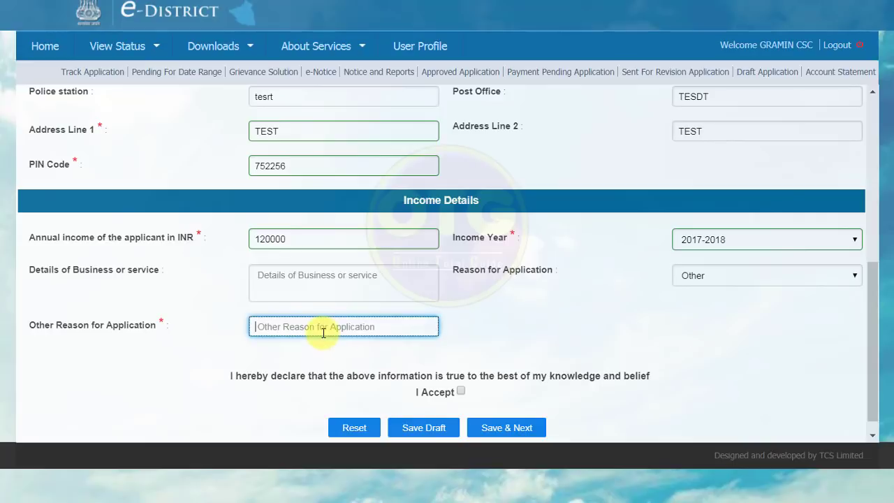
{"action": "type", "text": "OBC CERT"}
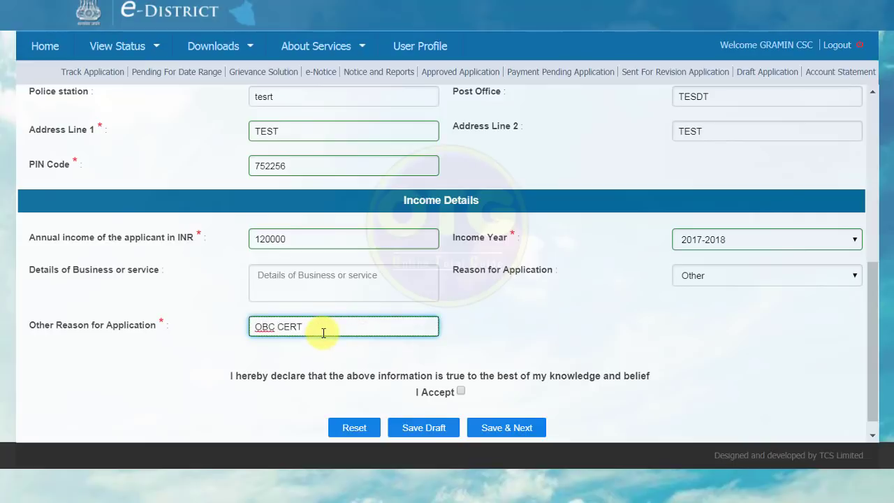
{"action": "type", "text": "."}
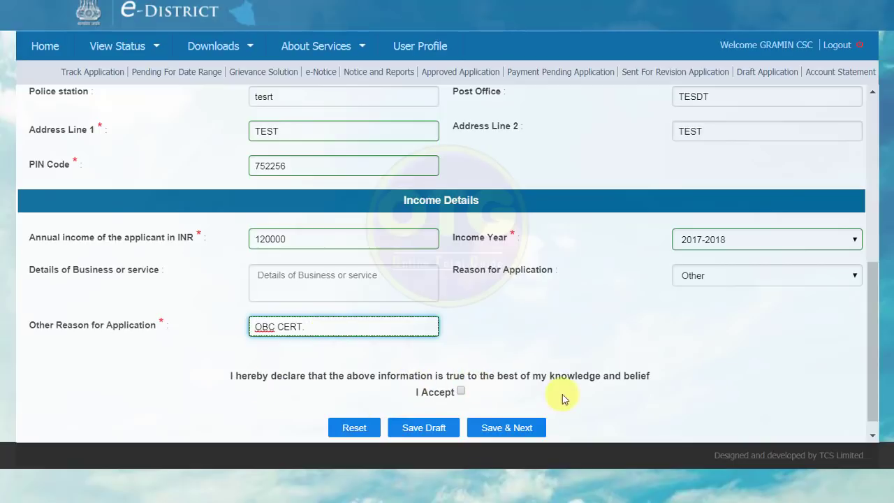
Accept the declaration that the information is true and try to save the application details and proceed
{"action": "left_click", "coordinate": [462, 392]}
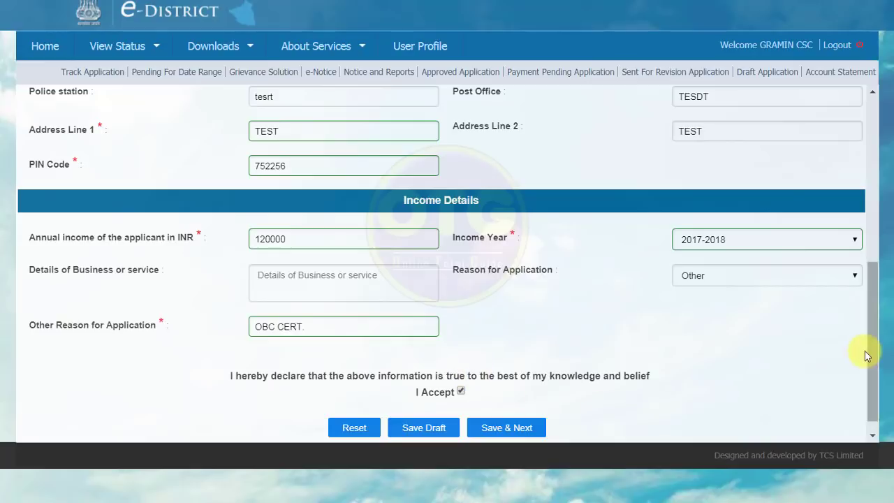
{"action": "scroll", "coordinate": [877, 347], "scroll_direction": "down", "scroll_amount": 1}
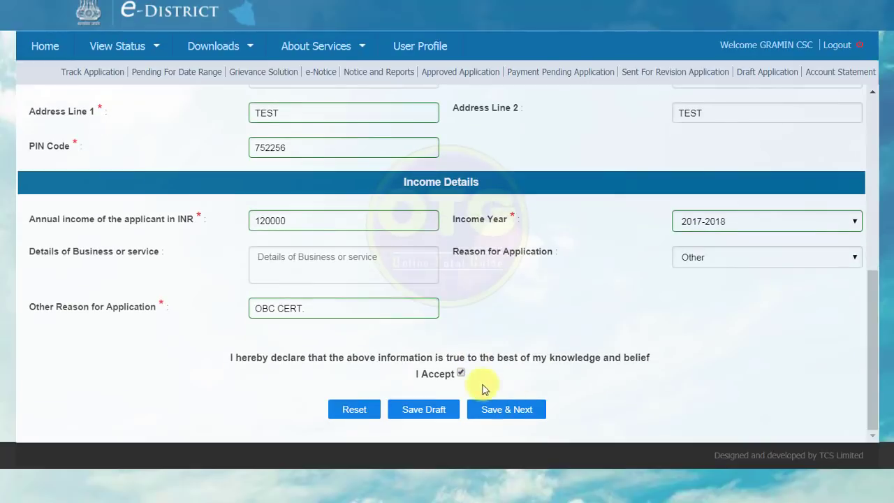
{"action": "left_click", "coordinate": [437, 414]}
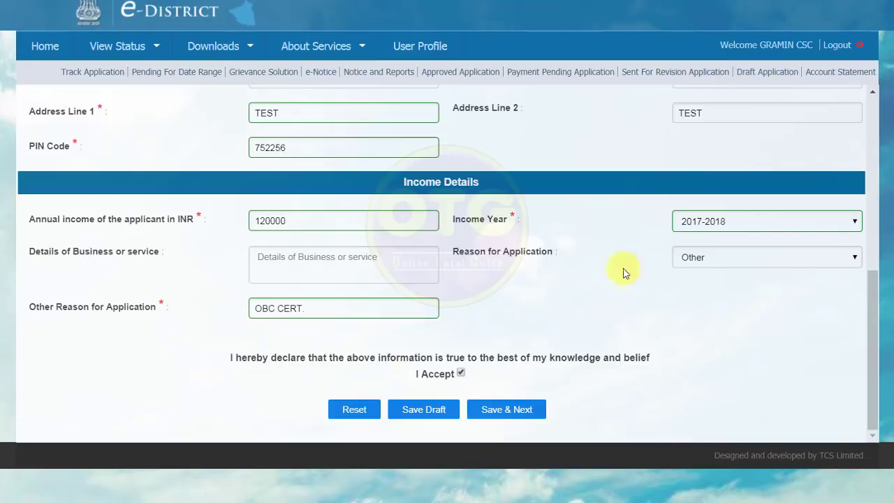
{"action": "left_click", "coordinate": [511, 411]}
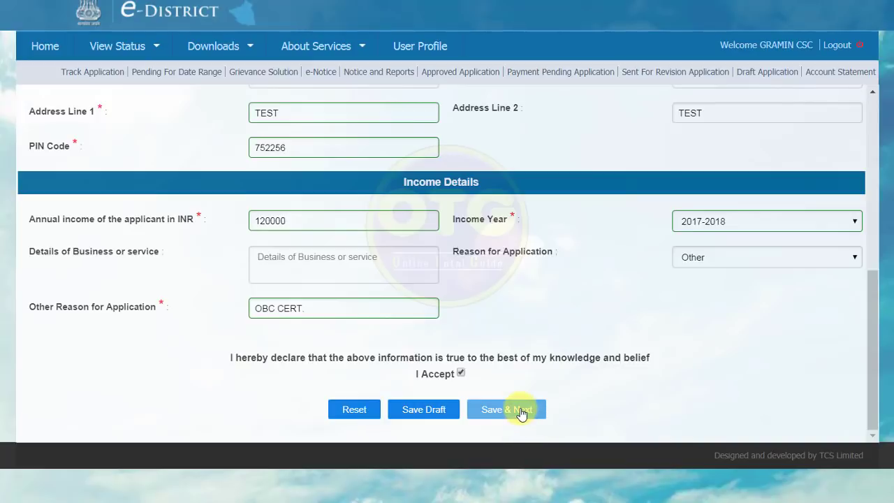
{"action": "left_click_drag", "start_coordinate": [872, 347], "coordinate": [670, 166]}
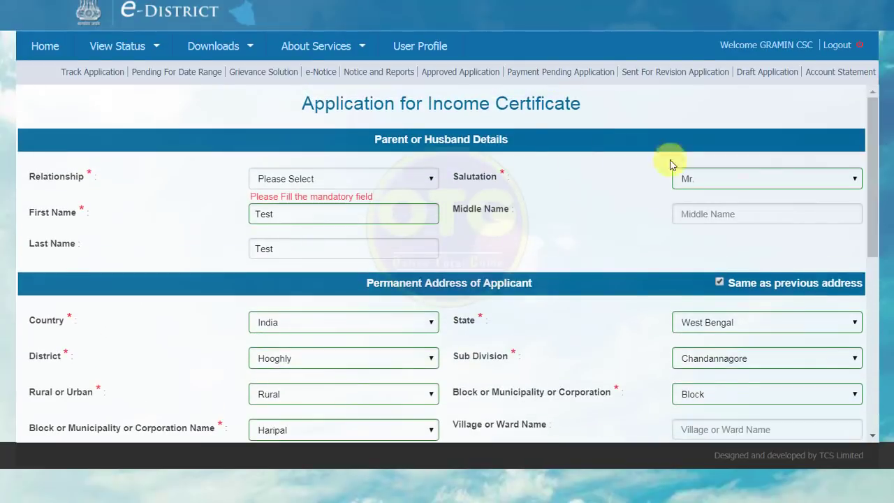
Set the parent or husband relationship to Father with the salutation Mr., and save the application details to proceed
{"action": "left_click", "coordinate": [363, 179]}
{"action": "left_click", "coordinate": [354, 178]}
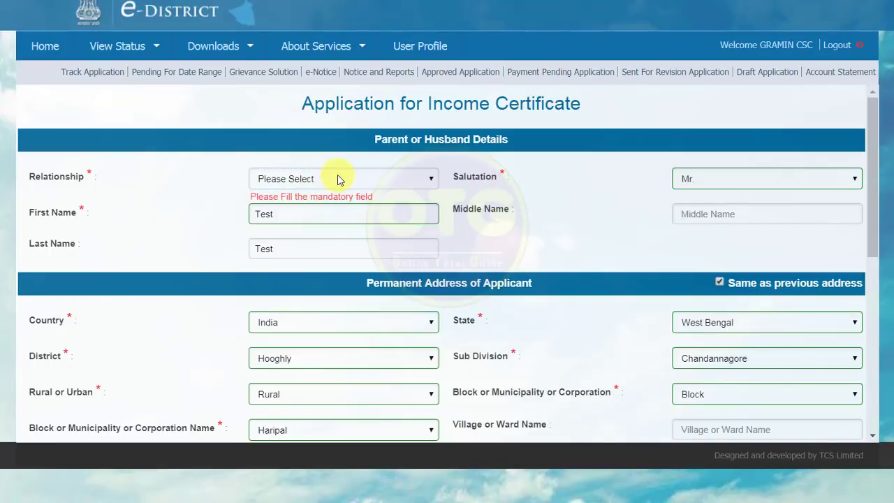
{"action": "left_click", "coordinate": [340, 183]}
{"action": "left_click", "coordinate": [305, 206]}
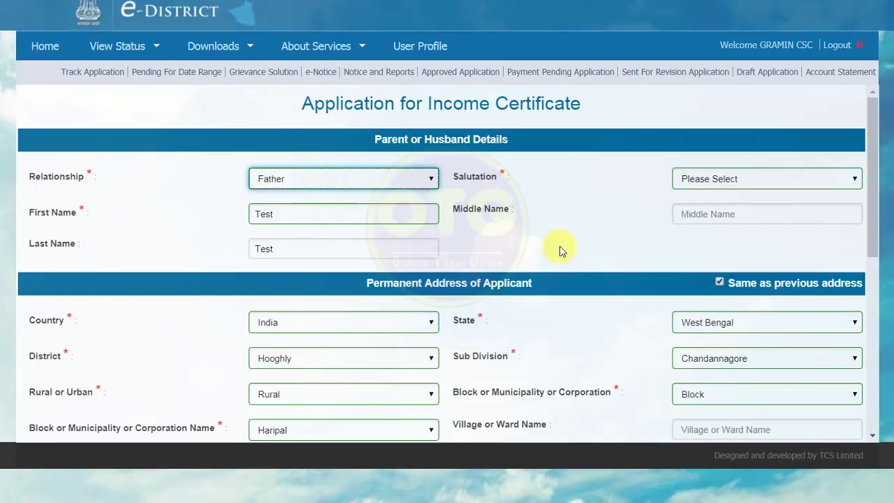
{"action": "left_click", "coordinate": [832, 186]}
{"action": "left_click", "coordinate": [722, 207]}
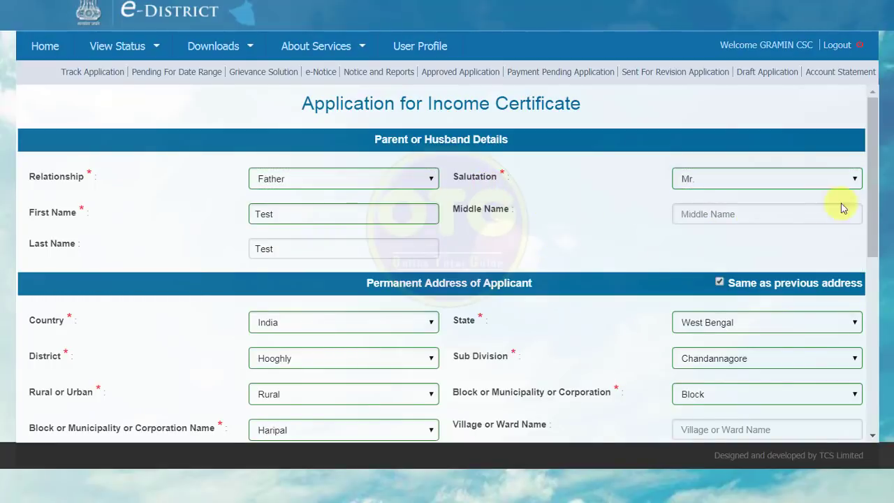
{"action": "left_click_drag", "start_coordinate": [873, 236], "coordinate": [873, 405]}
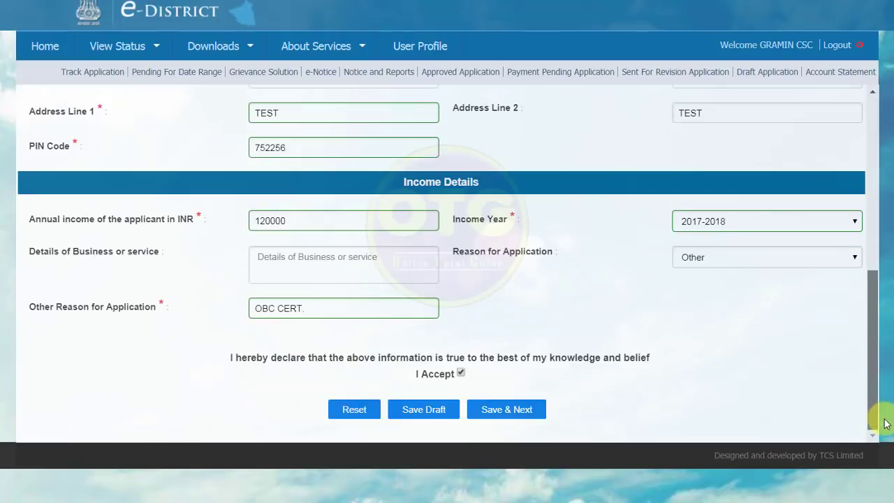
{"action": "left_click", "coordinate": [523, 409]}
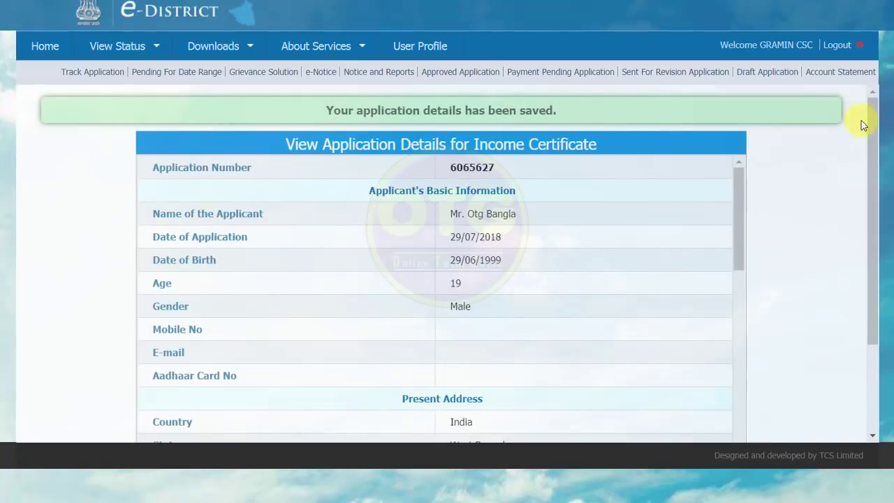
Review the saved application details and their print preview, and close the preview without printing
{"action": "left_click_drag", "start_coordinate": [871, 149], "coordinate": [864, 293]}
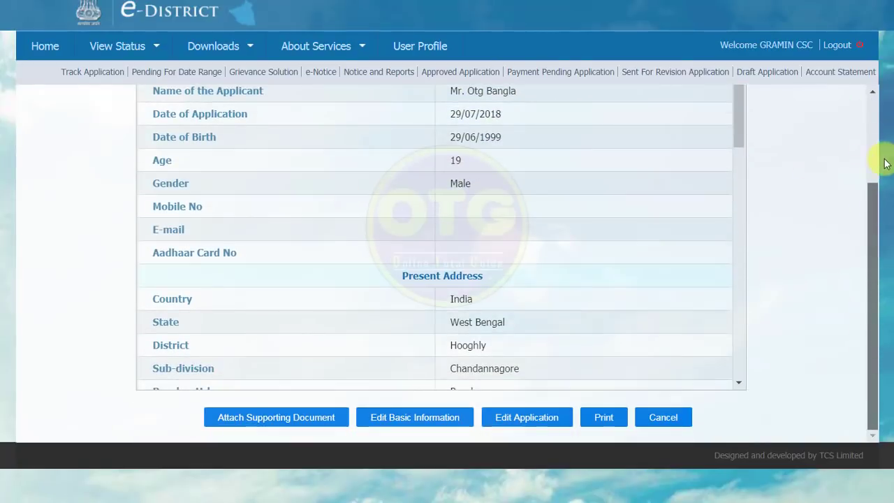
{"action": "scroll", "coordinate": [873, 160], "scroll_direction": "up", "scroll_amount": 2}
{"action": "scroll", "coordinate": [847, 288], "scroll_direction": "down", "scroll_amount": 2}
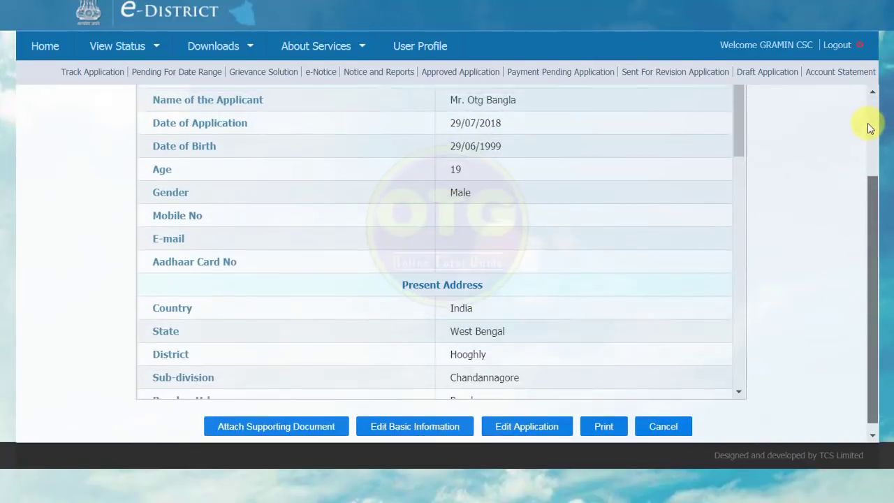
{"action": "scroll", "coordinate": [870, 98], "scroll_direction": "up", "scroll_amount": 2}
{"action": "scroll", "coordinate": [872, 236], "scroll_direction": "down", "scroll_amount": 2}
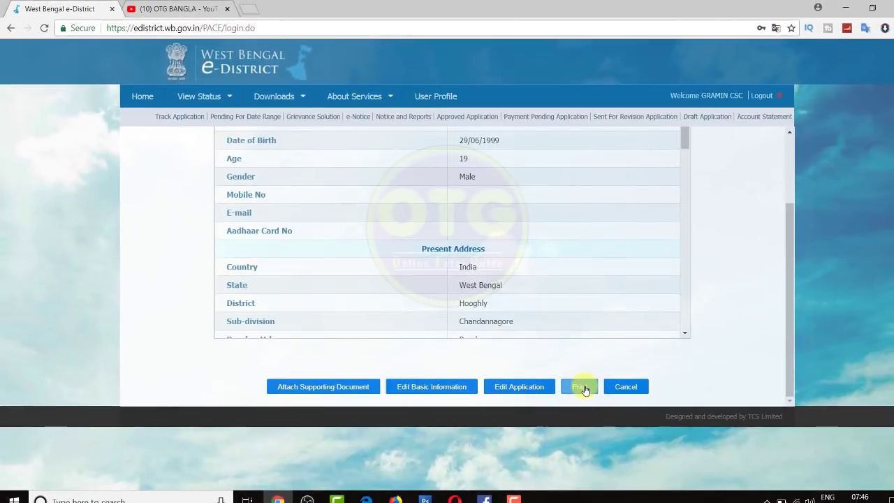
{"action": "left_click", "coordinate": [585, 389]}
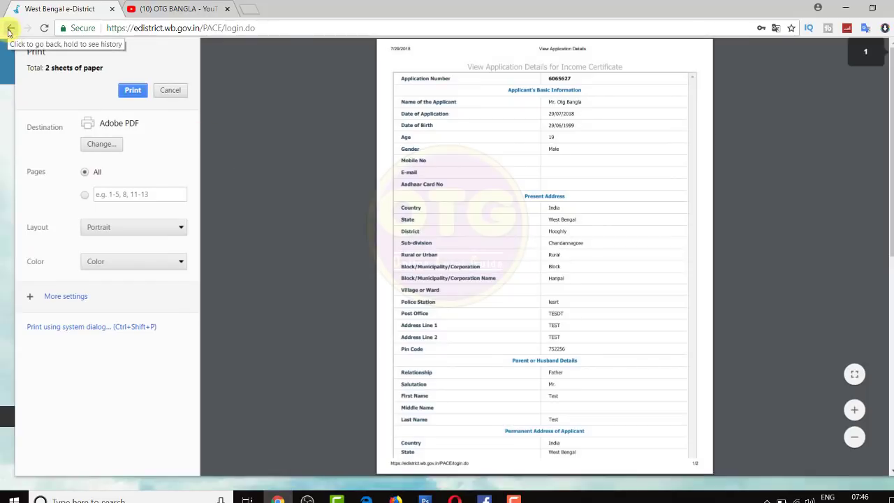
{"action": "left_click", "coordinate": [170, 90]}
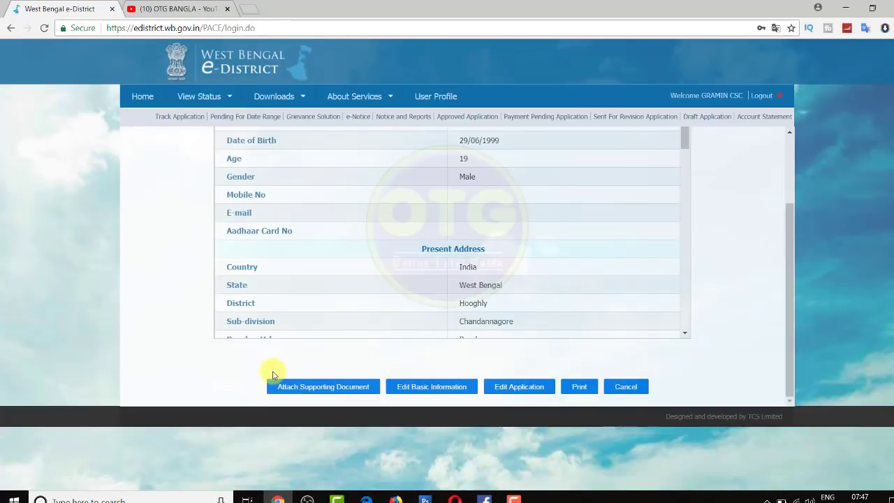
Go to attaching supporting documents and choose Aadhaar Card as the document for the residential proof
{"action": "left_click", "coordinate": [323, 388]}
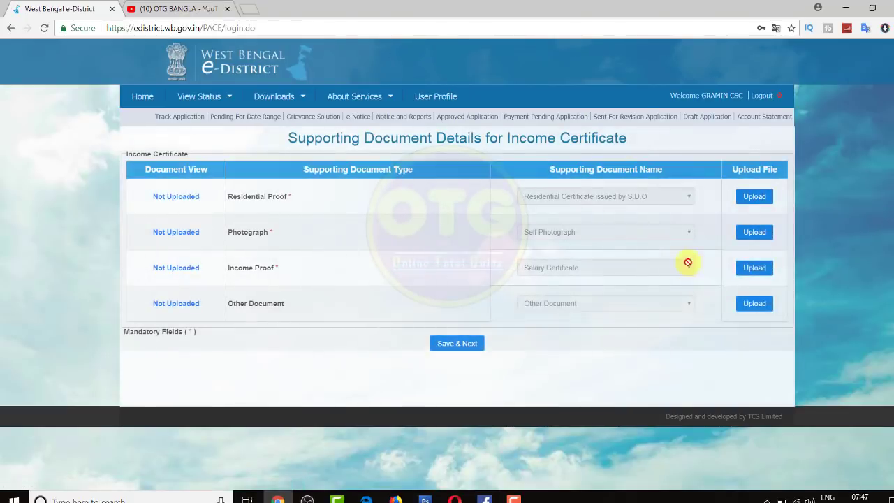
{"action": "left_click_drag", "start_coordinate": [242, 197], "coordinate": [303, 204]}
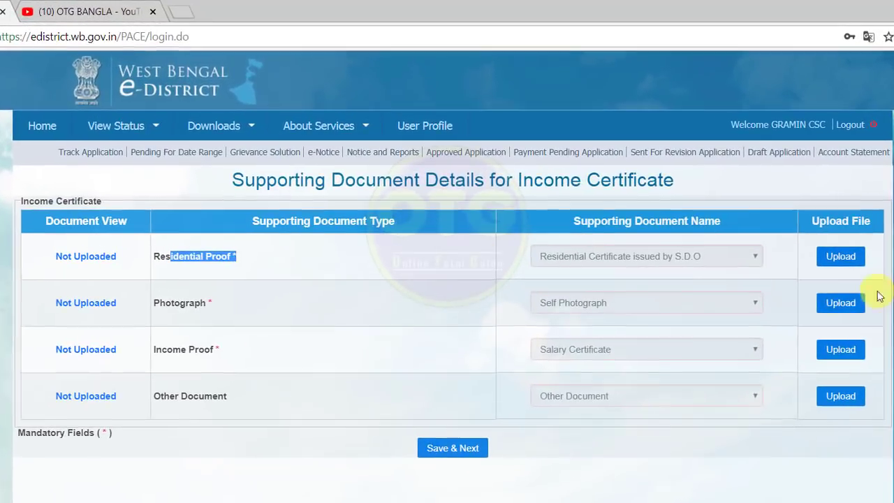
{"action": "left_click", "coordinate": [752, 197]}
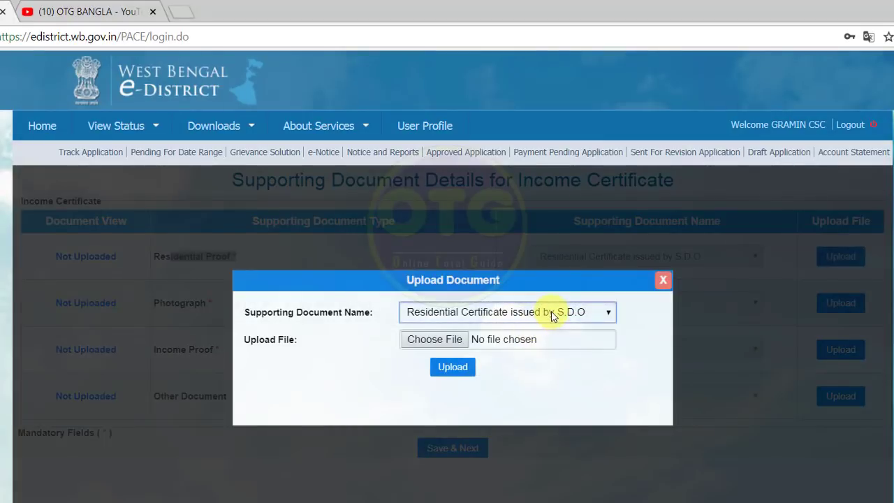
{"action": "left_click", "coordinate": [545, 312]}
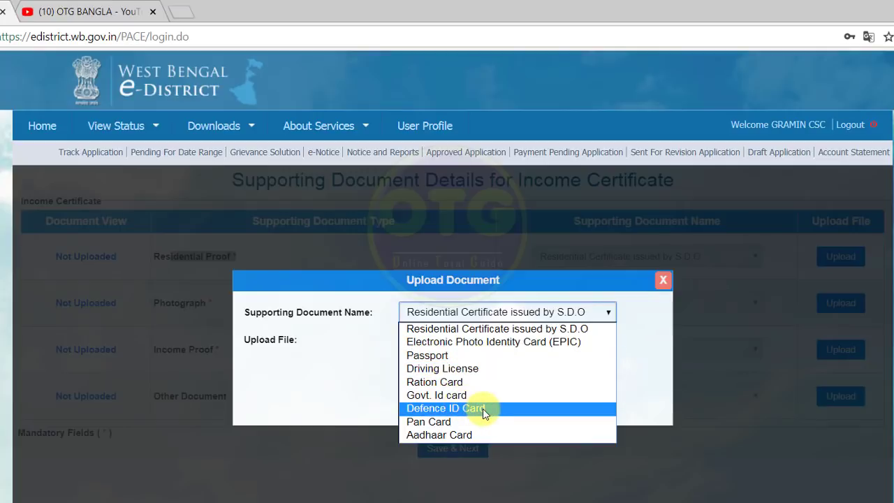
{"action": "left_click", "coordinate": [462, 434]}
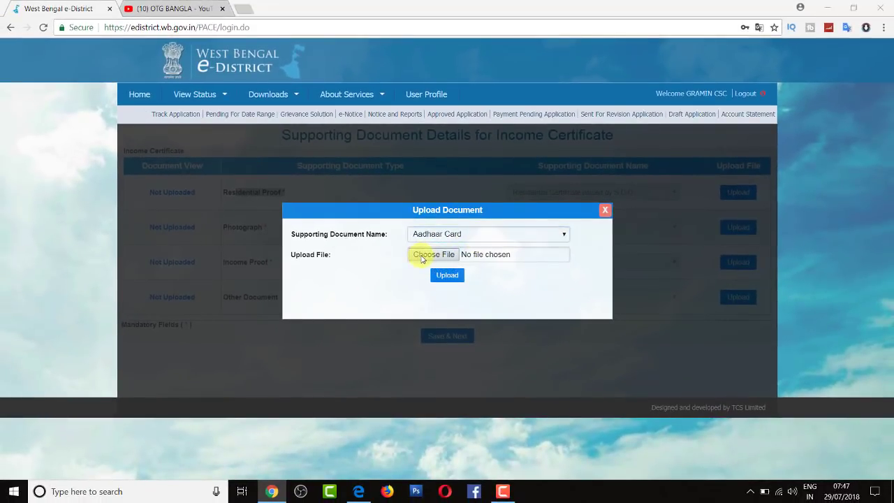
{"action": "left_click", "coordinate": [423, 256]}
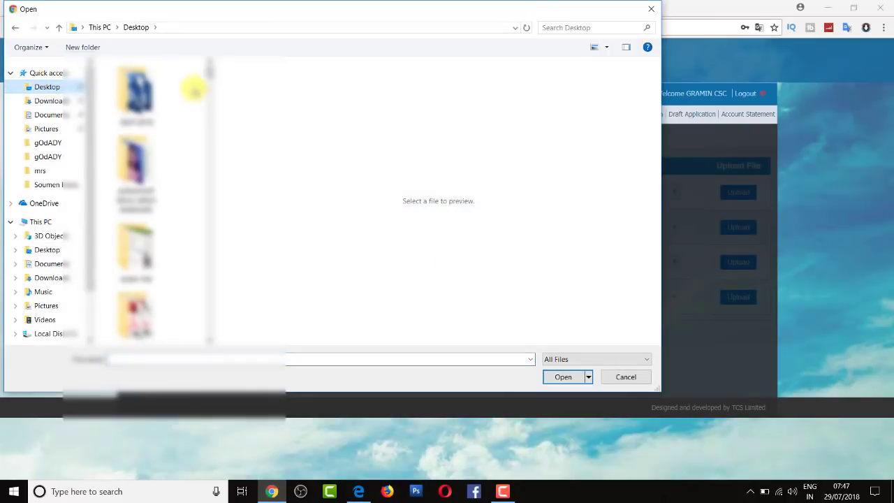
{"action": "left_click_drag", "start_coordinate": [211, 72], "coordinate": [193, 25]}
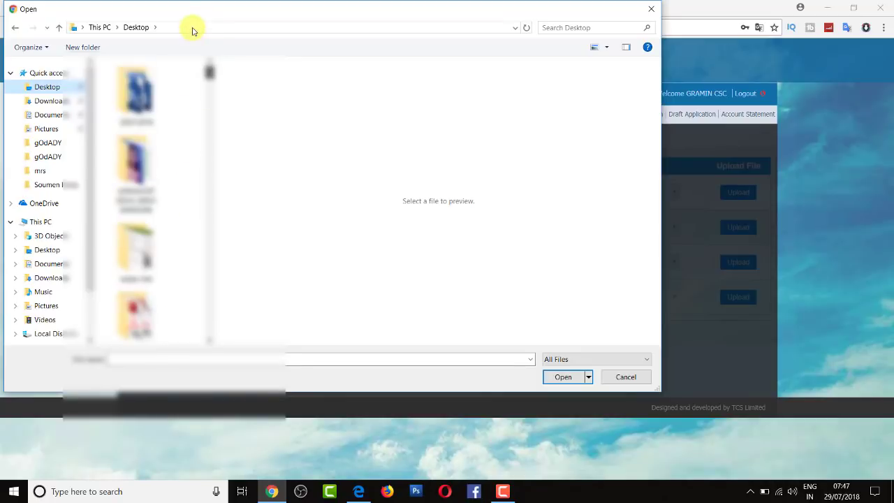
{"action": "left_click", "coordinate": [625, 375]}
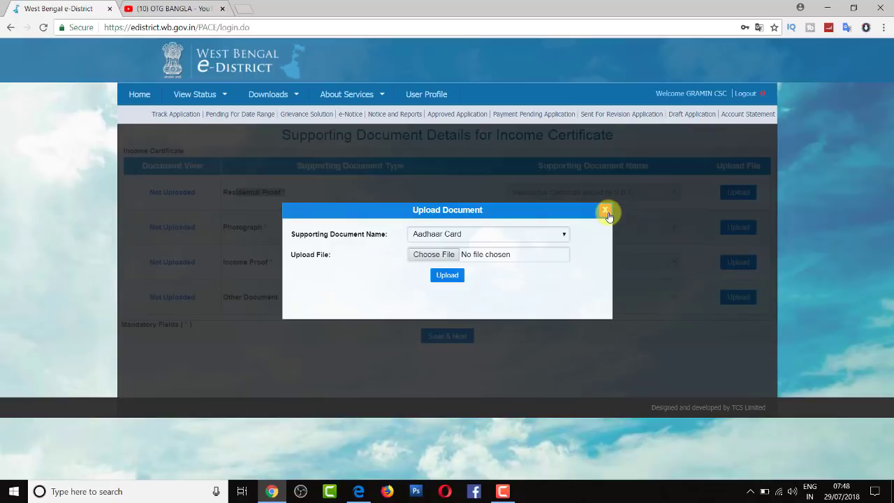
Upload an image file from the Desktop as the Aadhaar Card residential proof and view the uploaded document
{"action": "left_click", "coordinate": [434, 254]}
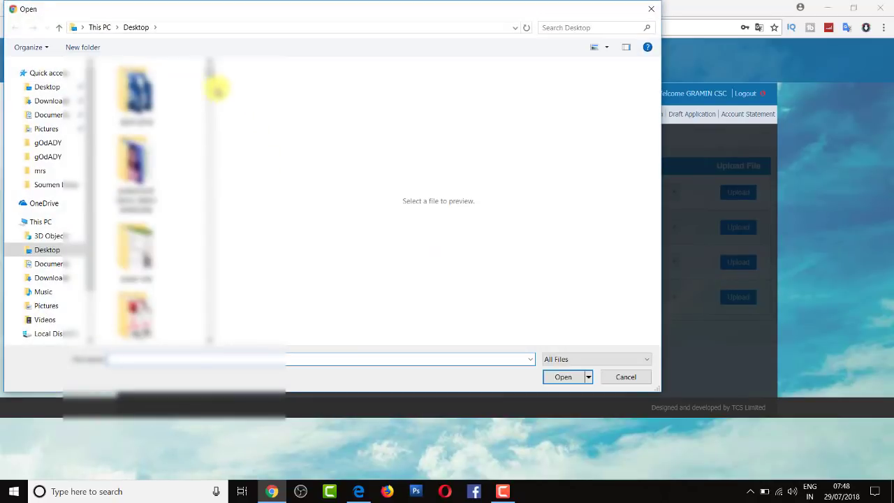
{"action": "left_click_drag", "start_coordinate": [211, 81], "coordinate": [210, 171]}
{"action": "left_click", "coordinate": [124, 97]}
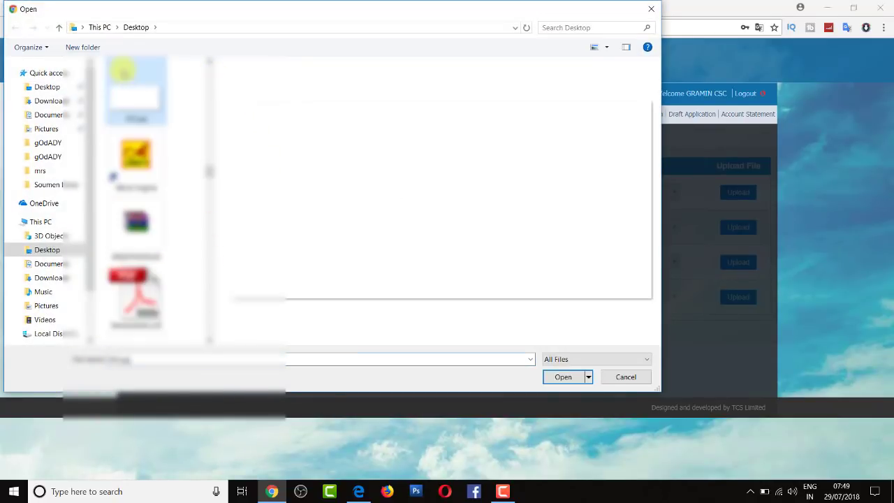
{"action": "left_click", "coordinate": [568, 379]}
{"action": "left_click", "coordinate": [455, 280]}
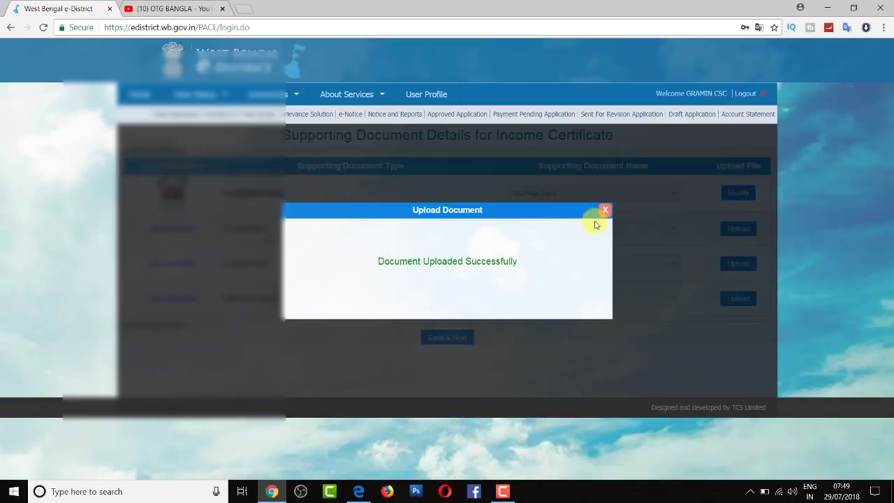
{"action": "left_click", "coordinate": [605, 210]}
{"action": "left_click", "coordinate": [172, 195]}
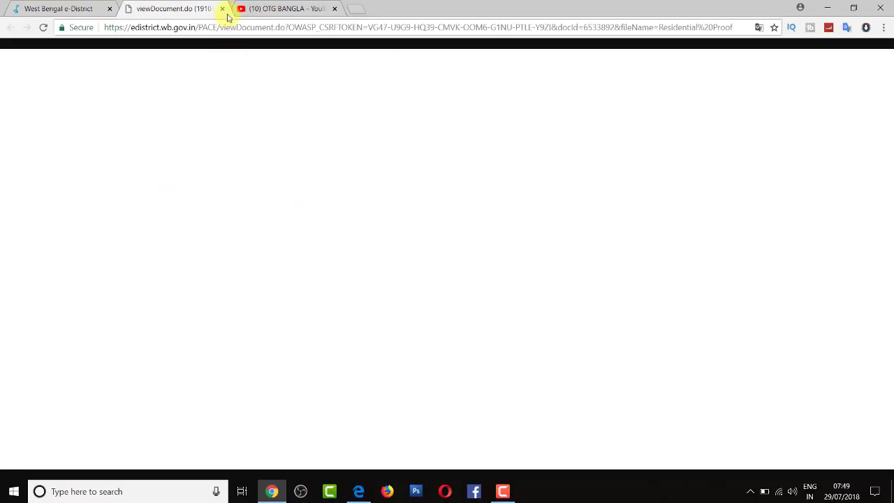
{"action": "left_click", "coordinate": [221, 9]}
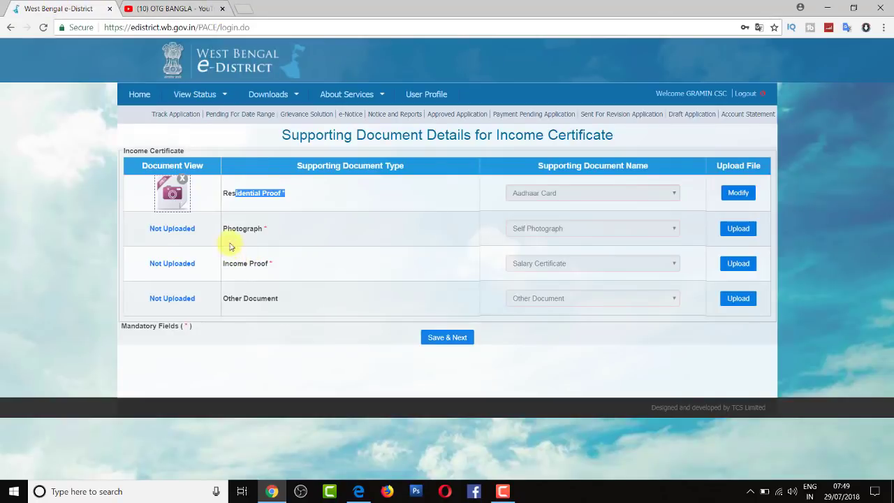
Upload P.jpg from the Desktop as the Self Photograph for the photograph document
{"action": "left_click", "coordinate": [739, 228]}
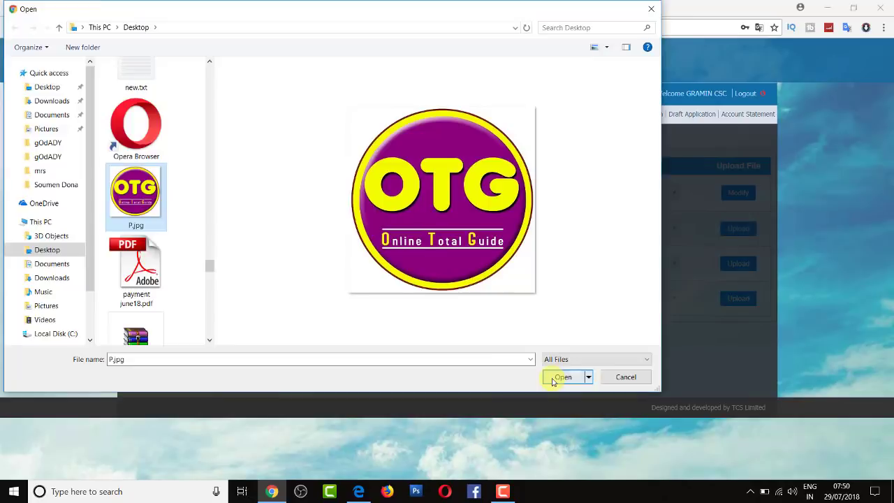
{"action": "left_click", "coordinate": [552, 378]}
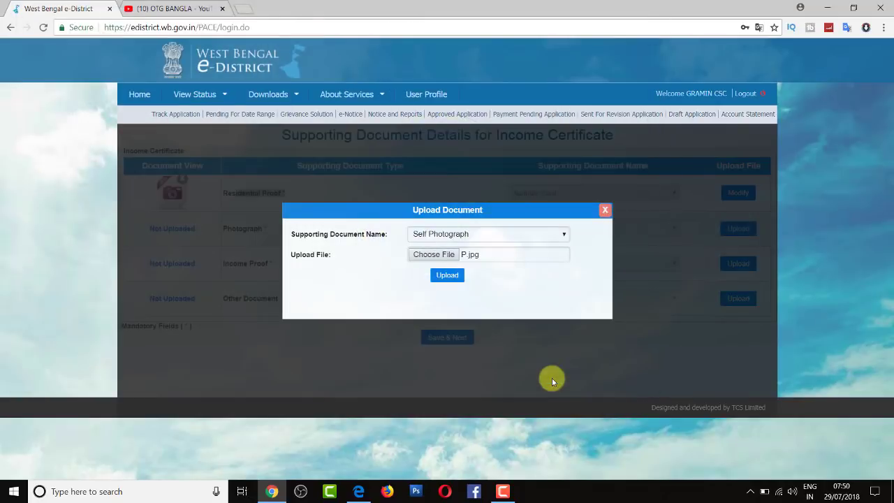
{"action": "left_click", "coordinate": [448, 275]}
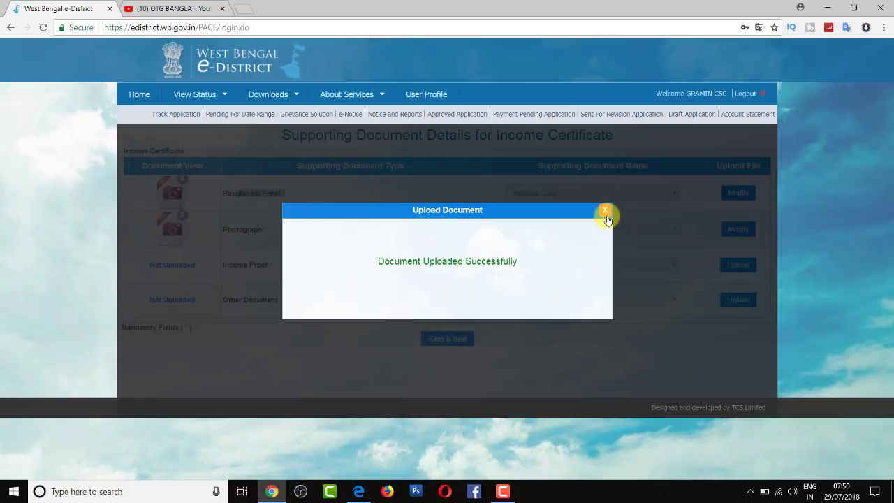
{"action": "left_click", "coordinate": [606, 211]}
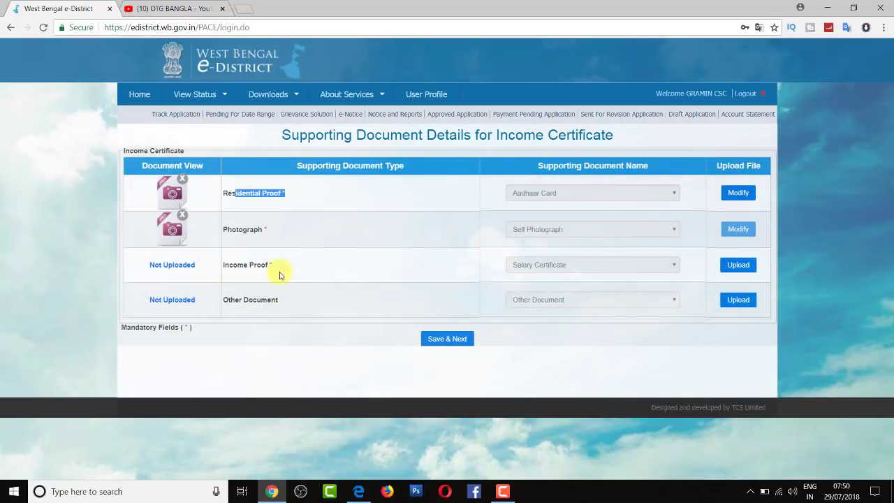
Upload the income proof document with Income Proof from Gram Pradhan as its document name
{"action": "left_click", "coordinate": [741, 271]}
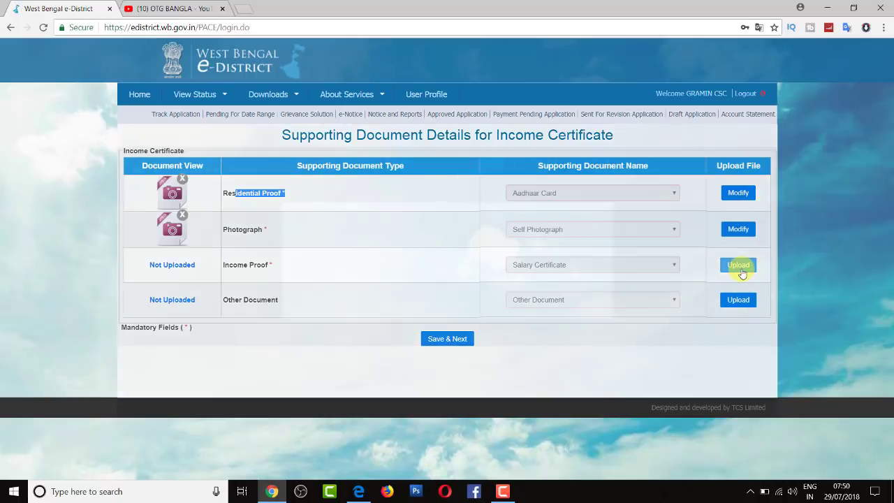
{"action": "left_click", "coordinate": [504, 236]}
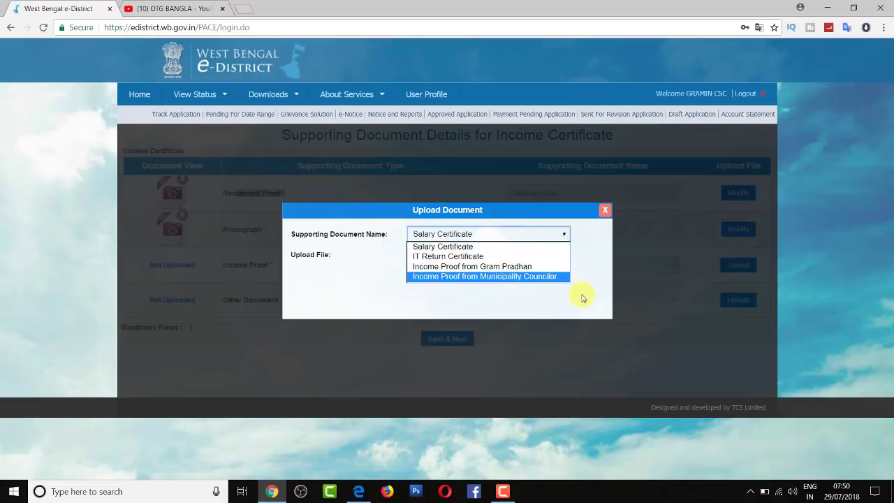
{"action": "left_click", "coordinate": [505, 266]}
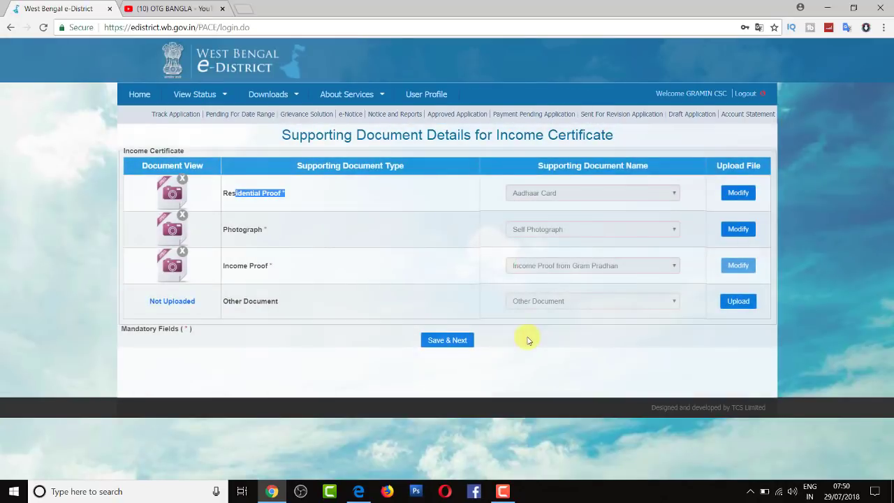
Save the supporting documents and submit the Income Certificate application
{"action": "left_click", "coordinate": [441, 343]}
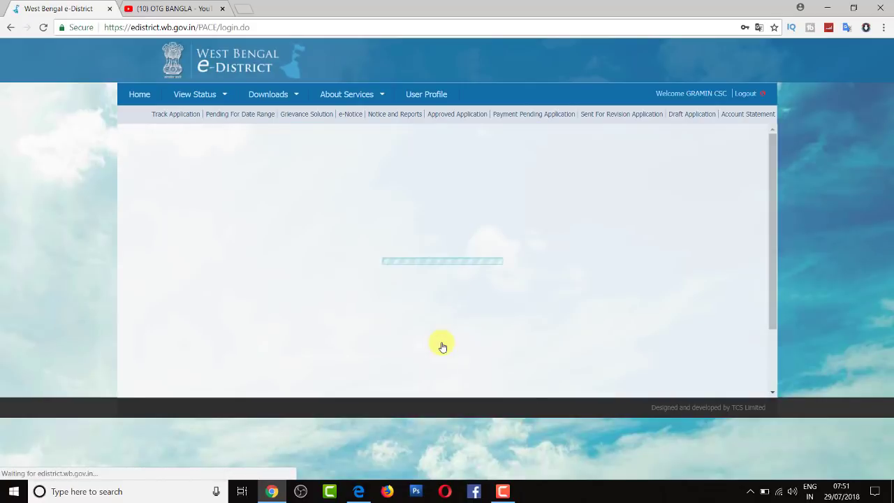
{"action": "left_click_drag", "start_coordinate": [773, 149], "coordinate": [782, 273]}
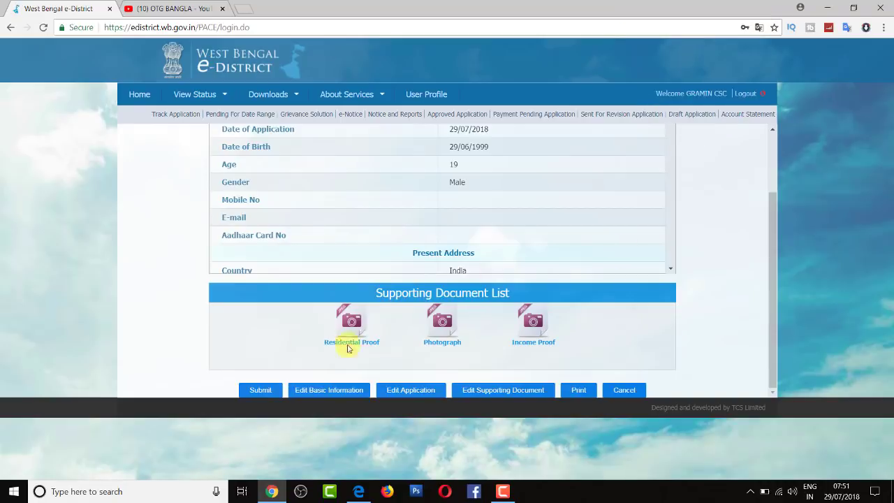
{"action": "left_click", "coordinate": [264, 394]}
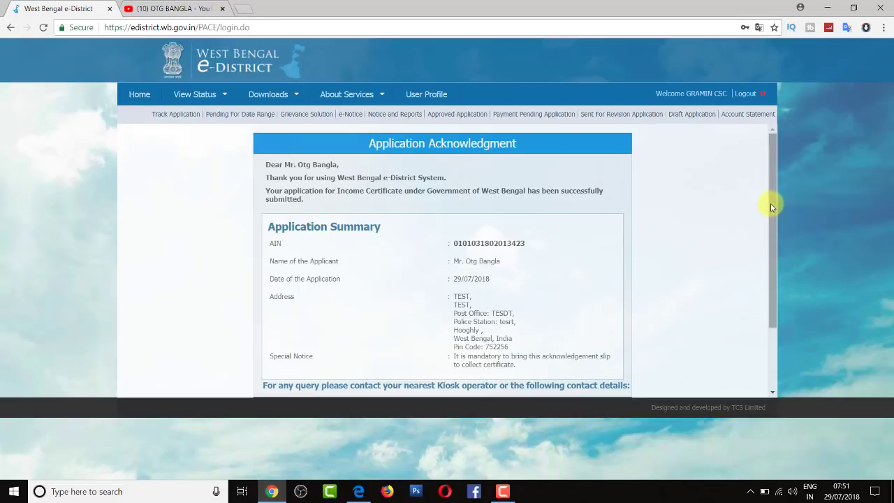
Examine the application acknowledgment summary, including the AIN and the applicant's details
{"action": "left_click_drag", "start_coordinate": [772, 206], "coordinate": [775, 265]}
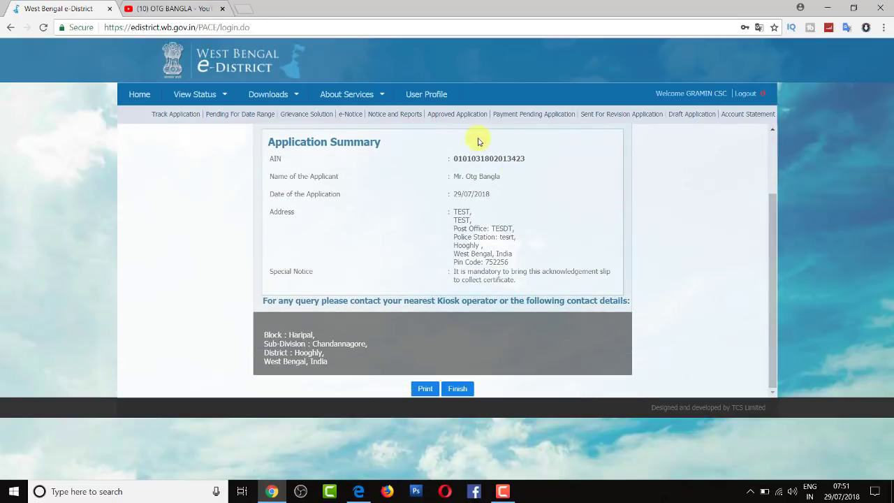
{"action": "left_click_drag", "start_coordinate": [454, 160], "coordinate": [536, 163]}
{"action": "left_click", "coordinate": [487, 180]}
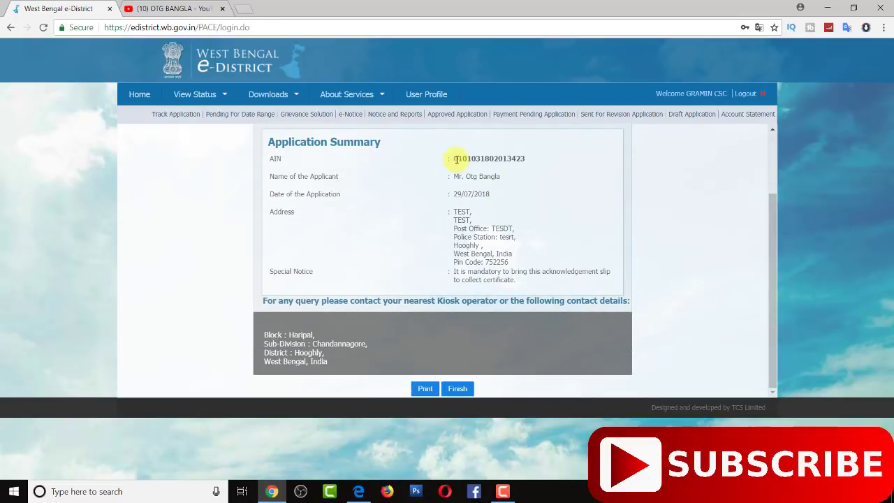
Review the AIN in the application summary and the kiosk contact details below it
{"action": "left_click_drag", "start_coordinate": [455, 160], "coordinate": [535, 161]}
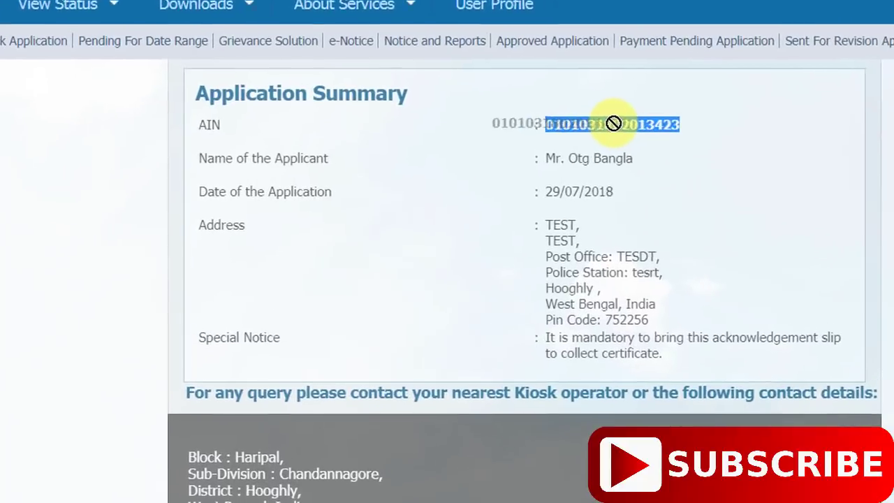
{"action": "left_click", "coordinate": [564, 171]}
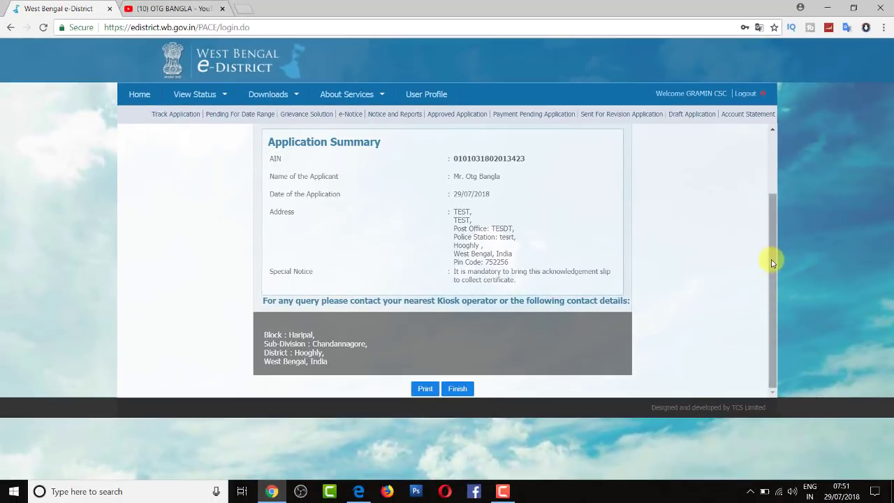
{"action": "triple_click", "coordinate": [293, 340]}
{"action": "left_click", "coordinate": [343, 368]}
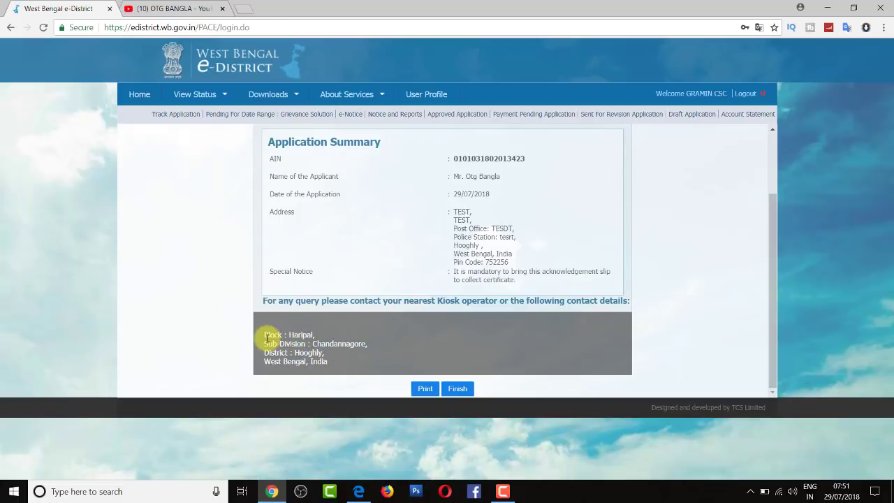
{"action": "mouse_move", "coordinate": [266, 332]}
{"action": "left_mouse_down"}
{"action": "mouse_move", "coordinate": [334, 360]}
{"action": "mouse_move", "coordinate": [314, 361]}
{"action": "mouse_move", "coordinate": [257, 334]}
{"action": "left_mouse_up"}
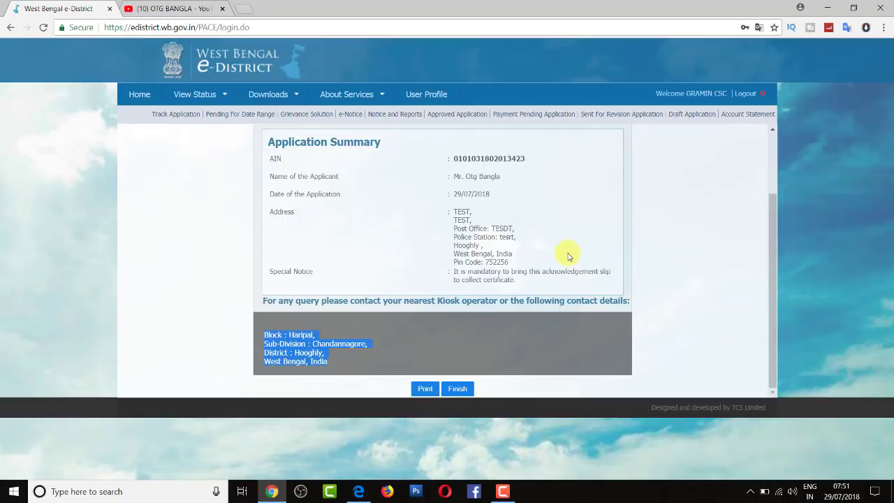
Copy the application's AIN from the acknowledgment summary
{"action": "left_click_drag", "start_coordinate": [524, 158], "coordinate": [451, 160]}
{"action": "right_click", "coordinate": [500, 160]}
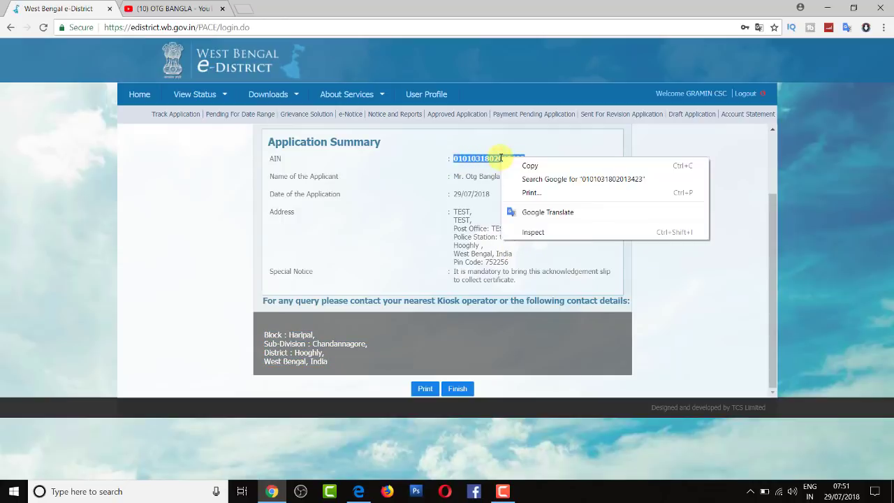
{"action": "left_click", "coordinate": [521, 166]}
Open application tracking and search for the submitted application using the copied AIN as its Application Identification Number
{"action": "left_click", "coordinate": [772, 255]}
{"action": "left_click_drag", "start_coordinate": [772, 255], "coordinate": [772, 194]}
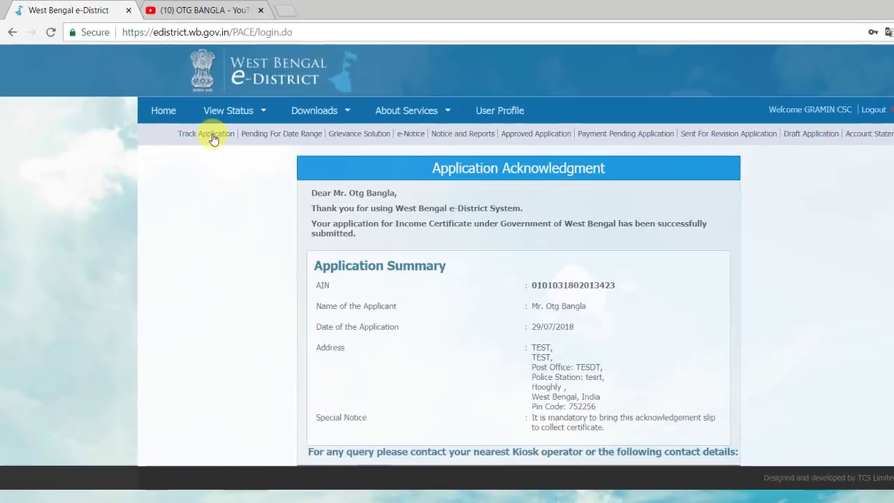
{"action": "left_click", "coordinate": [182, 116]}
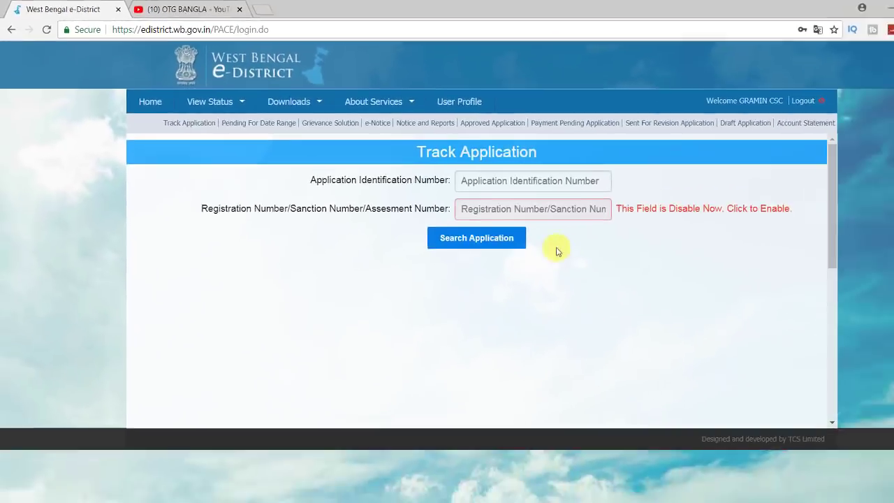
{"action": "left_click", "coordinate": [550, 187]}
{"action": "key", "text": "ctrl+v"}
{"action": "key", "text": "Return"}
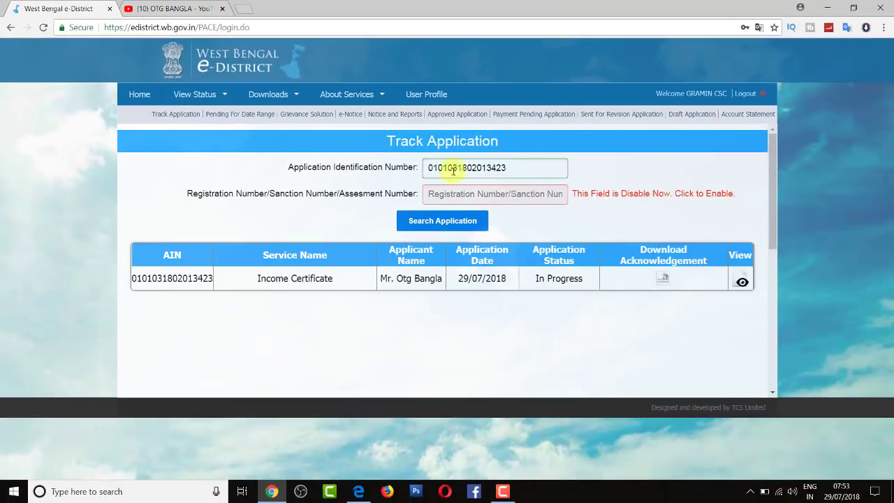
{"action": "left_click", "coordinate": [429, 222]}
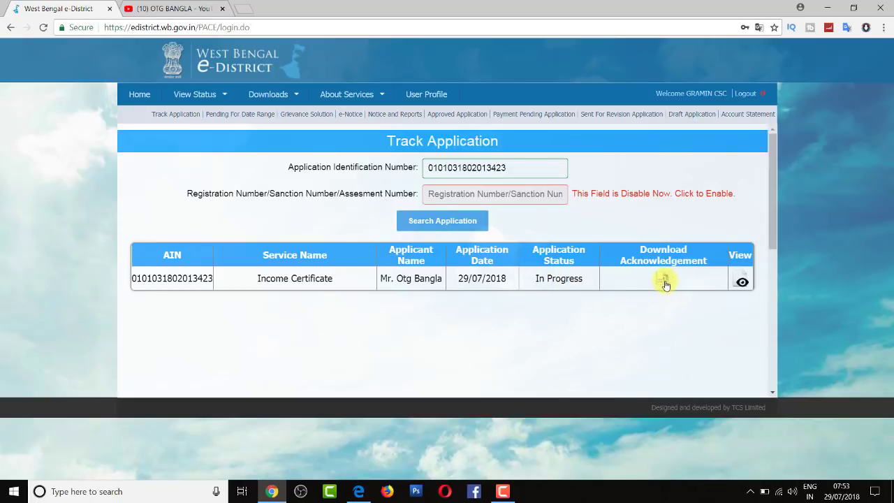
View the tracked application's details and check the actions taken on it, including the handling officer and comment
{"action": "left_click", "coordinate": [742, 280]}
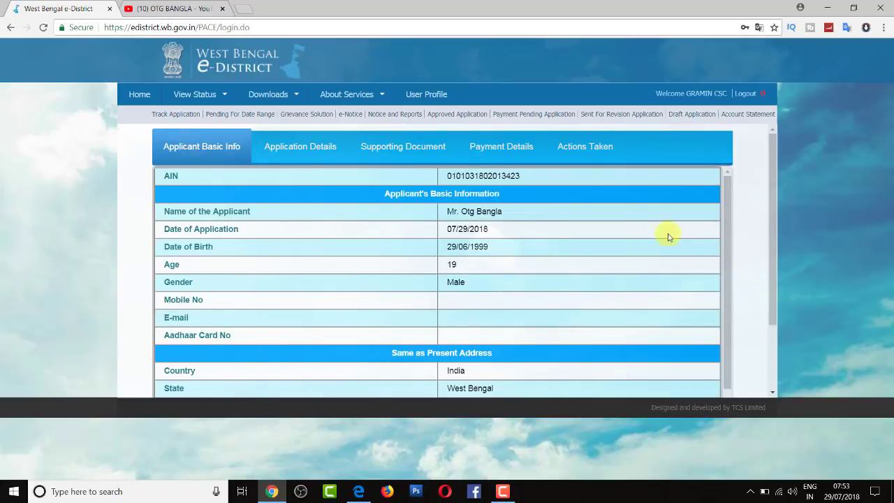
{"action": "left_click", "coordinate": [593, 148]}
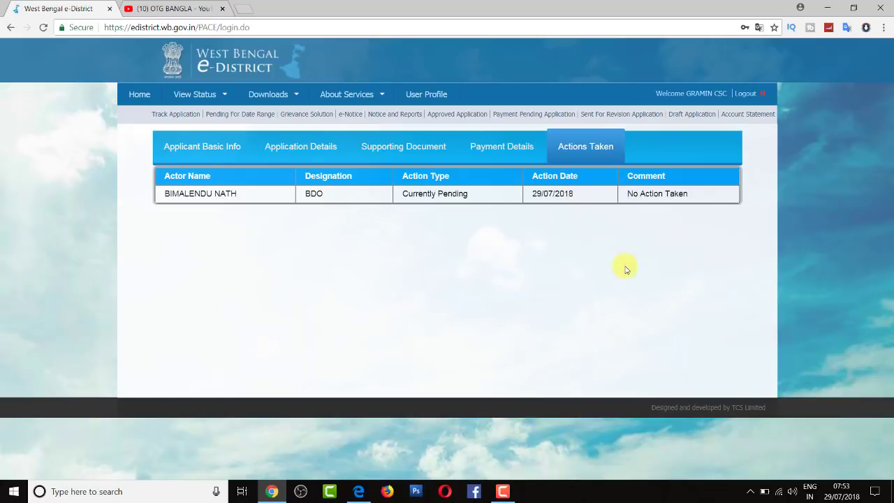
{"action": "left_click", "coordinate": [206, 153]}
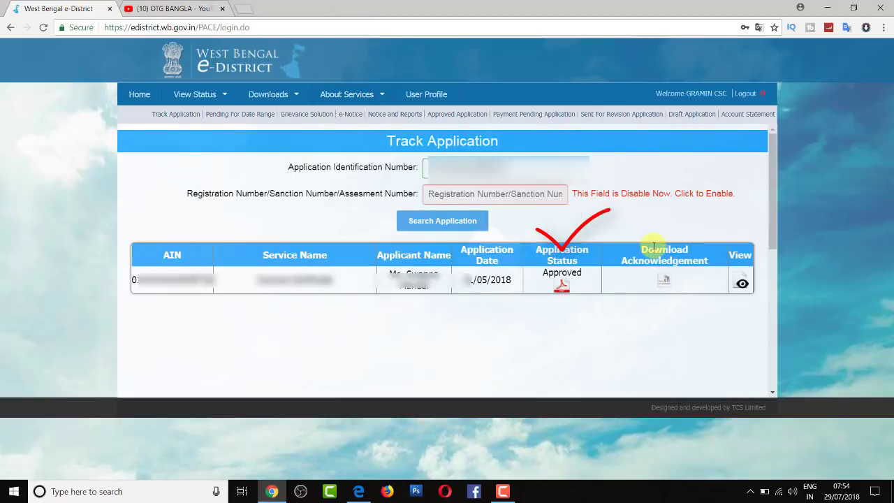
Download the approved application's certificate PDF and read through it, including the digital signature, before returning to the browser
{"action": "left_click", "coordinate": [562, 287]}
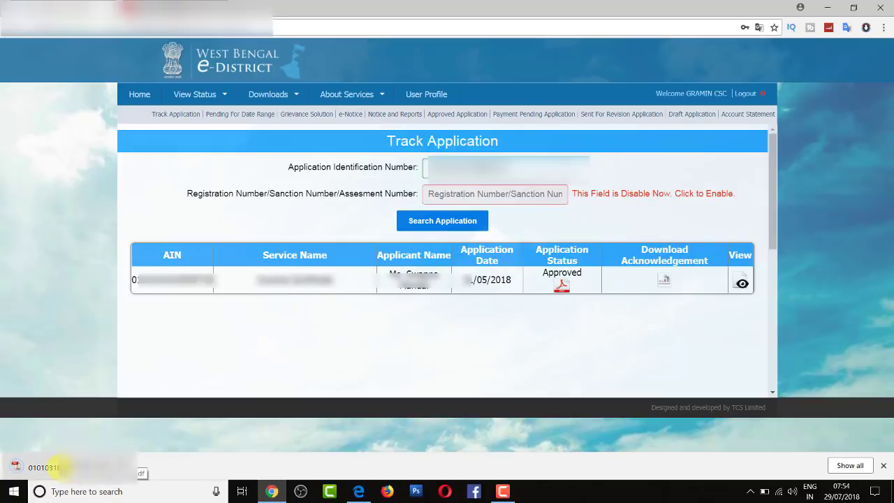
{"action": "left_click", "coordinate": [55, 469]}
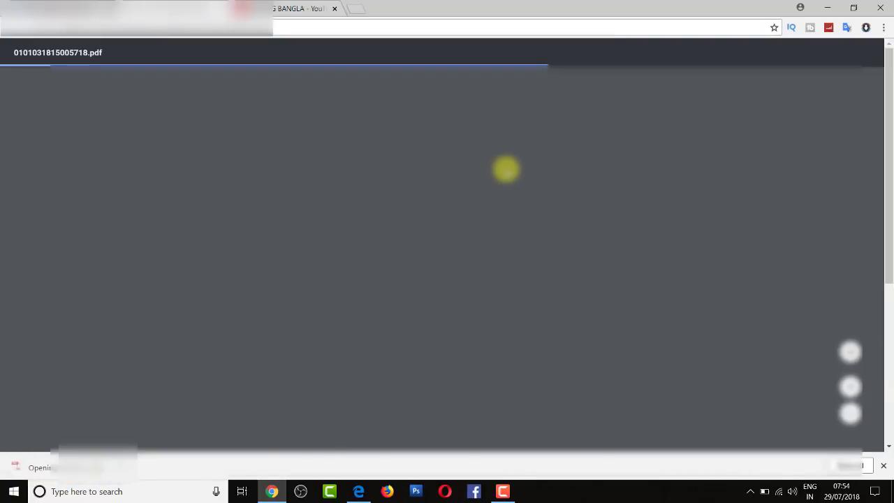
{"action": "left_click_drag", "start_coordinate": [886, 148], "coordinate": [890, 395]}
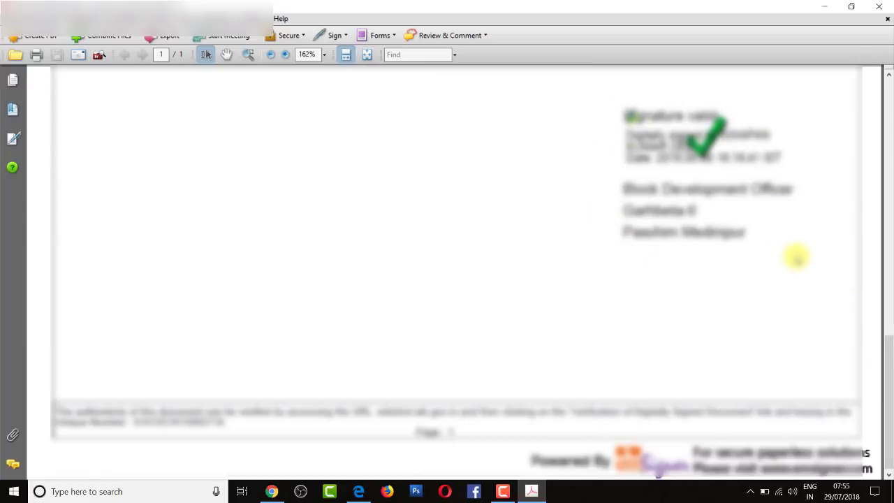
{"action": "left_click_drag", "start_coordinate": [889, 396], "coordinate": [888, 210]}
{"action": "left_click", "coordinate": [272, 491]}
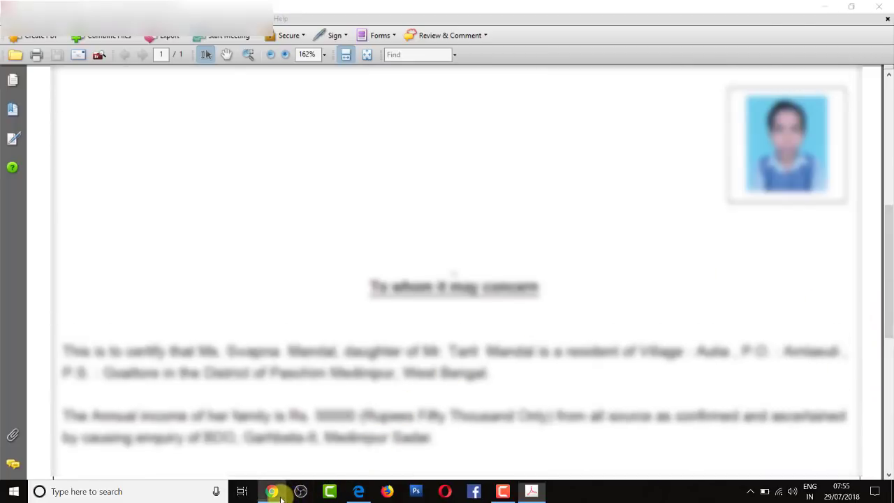